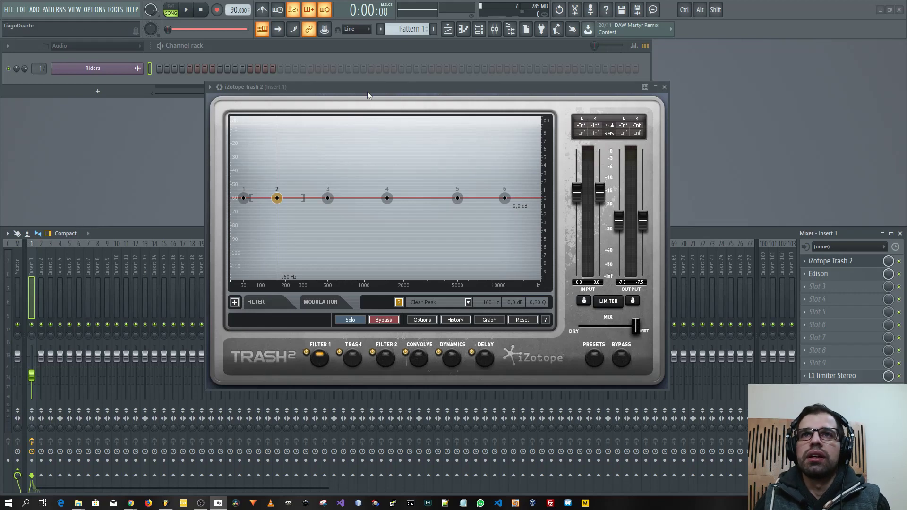
# - Reset Trash 2's output gain to 0 dB and check the plugin wrapper settings
pyautogui.moveTo(367, 92); pyautogui.dragTo(313, 104)
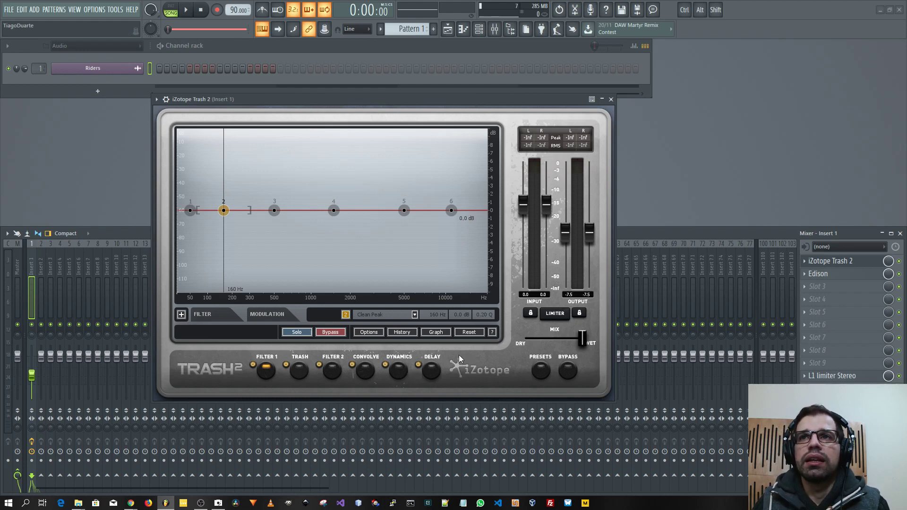
pyautogui.keyDown('ctrl'); pyautogui.click(565, 232); pyautogui.keyUp('ctrl')
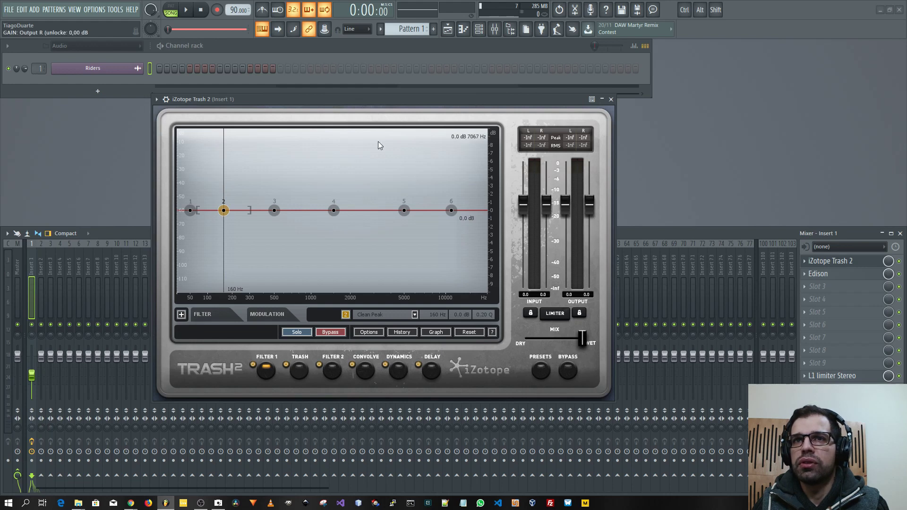
pyautogui.click(166, 99)
pyautogui.click(184, 113)
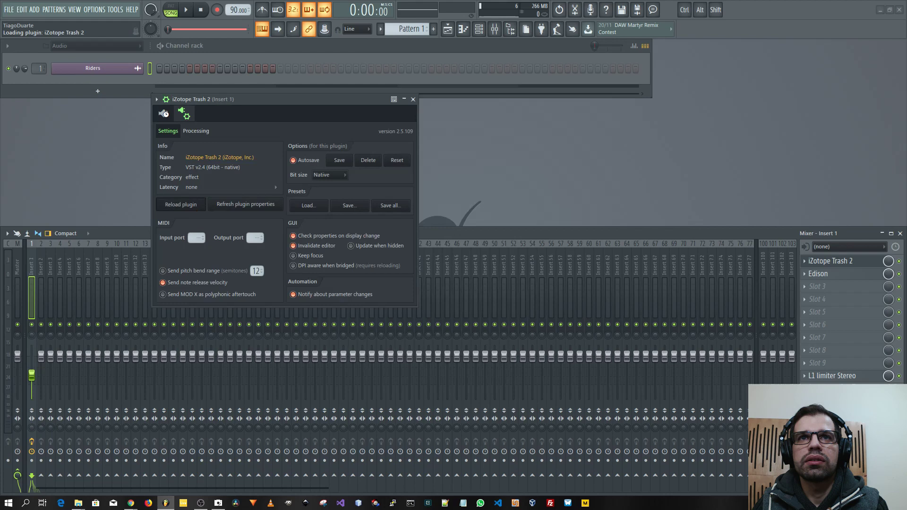
# - Return to the Trash 2 editor and close the Preset Manager
pyautogui.click(169, 115)
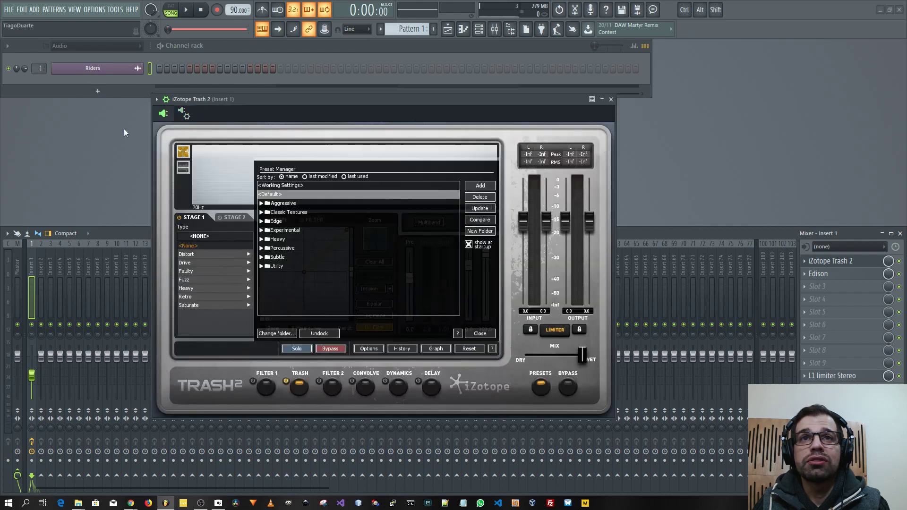
pyautogui.moveTo(245, 100); pyautogui.dragTo(277, 104)
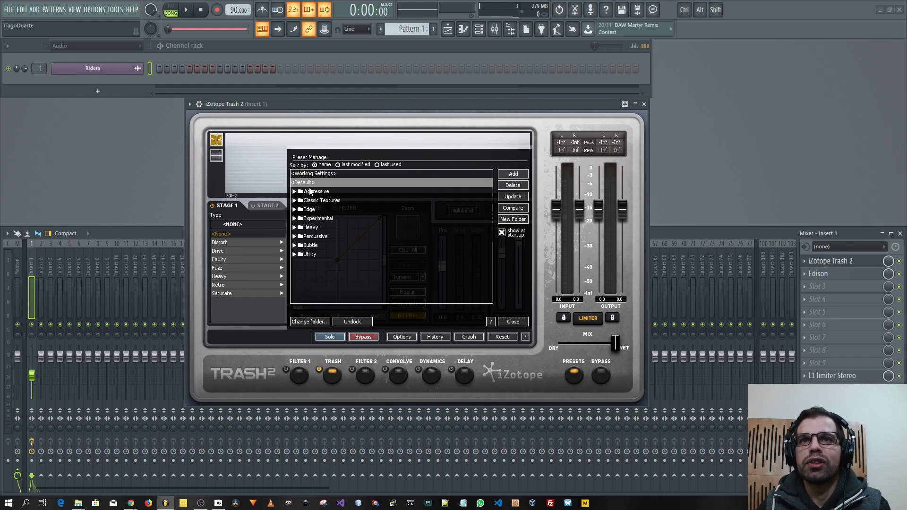
pyautogui.click(513, 323)
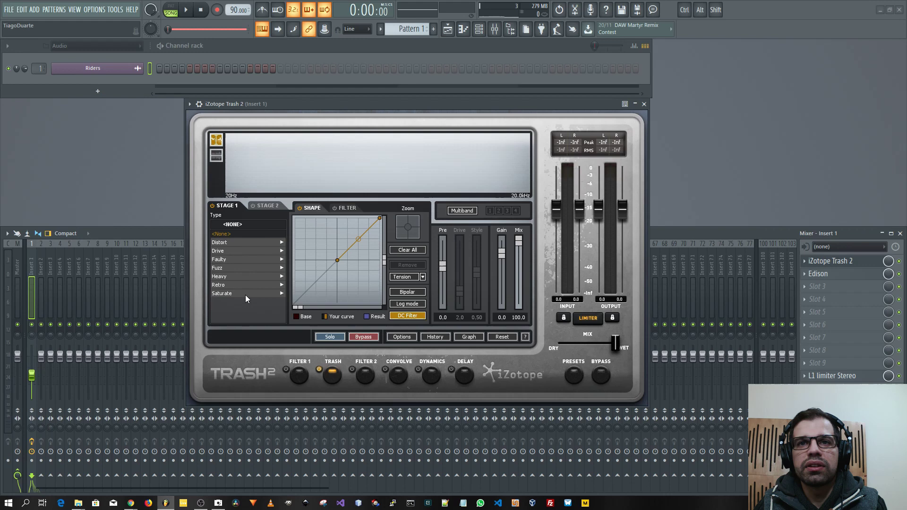
# - Inspect the Trash, Filter 1, Filter 2, Convolve, Dynamics and Delay modules in turn
pyautogui.click(300, 381)
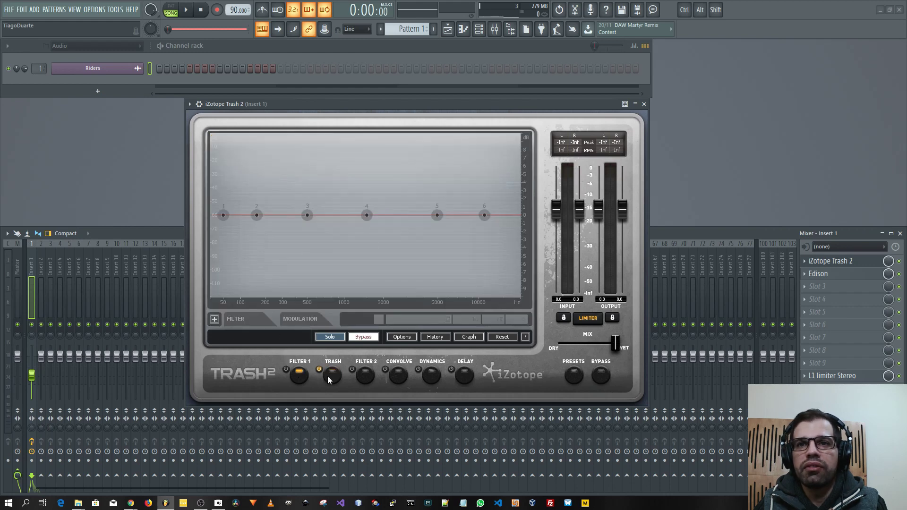
pyautogui.click(333, 375)
pyautogui.click(367, 375)
pyautogui.click(399, 374)
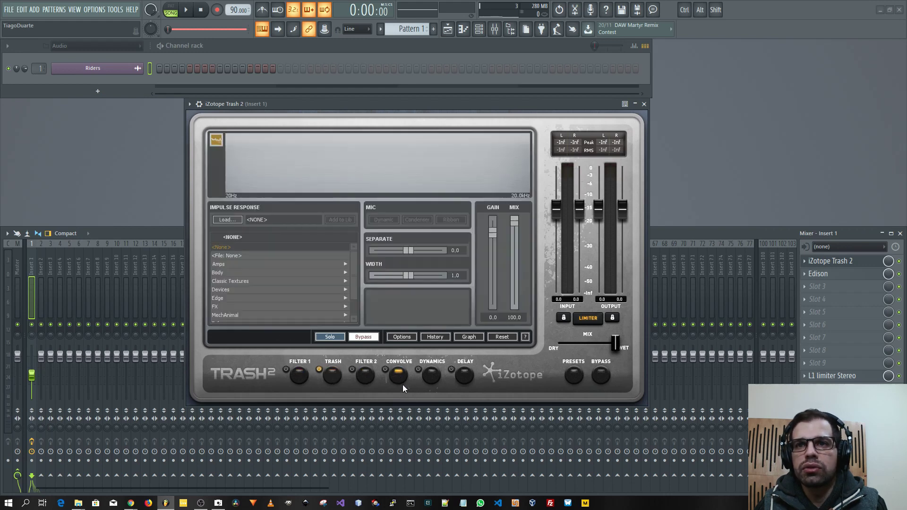
pyautogui.click(432, 374)
pyautogui.click(468, 372)
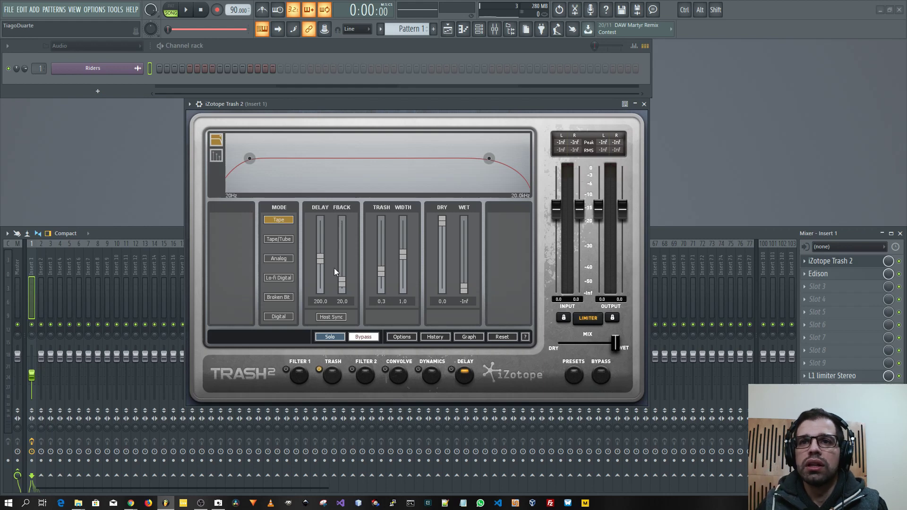
# - Power on Delay, Dynamics, Filter 2 and Filter 1, then start the drum loop
pyautogui.click(451, 369)
pyautogui.click(418, 369)
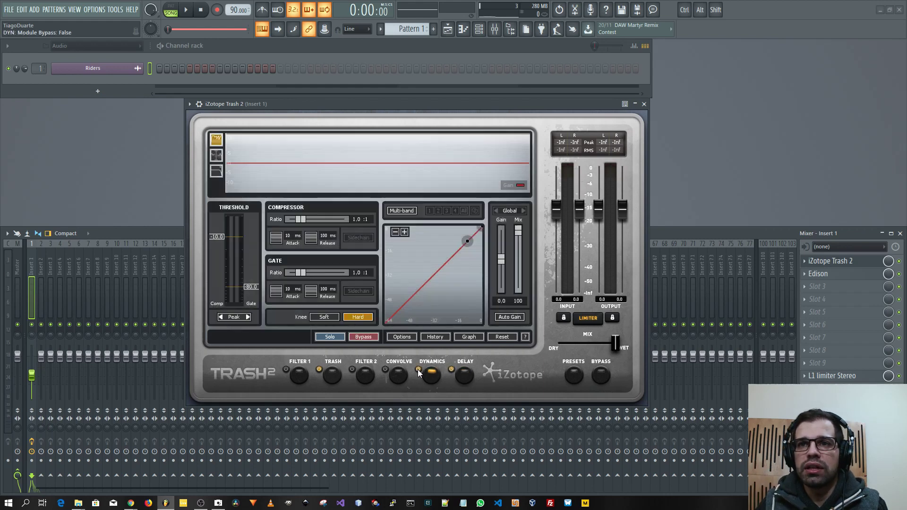
pyautogui.click(352, 368)
pyautogui.click(286, 369)
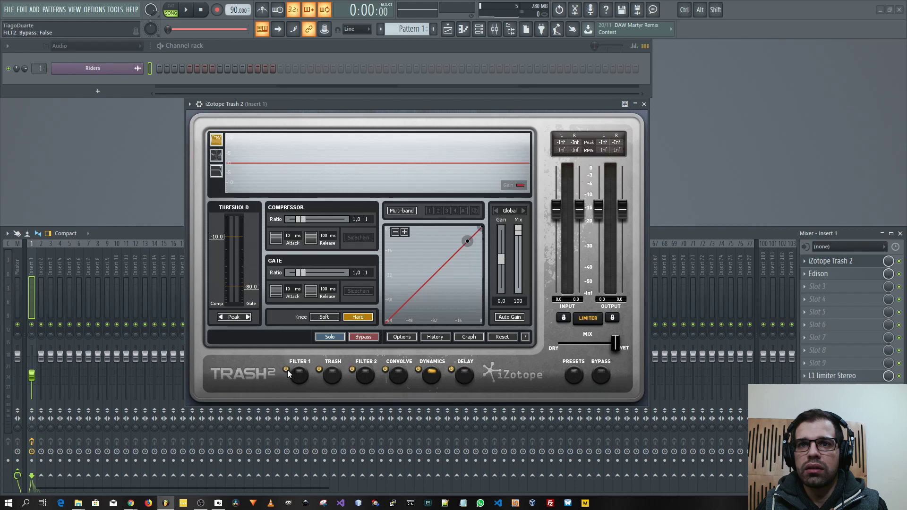
pyautogui.click(186, 10)
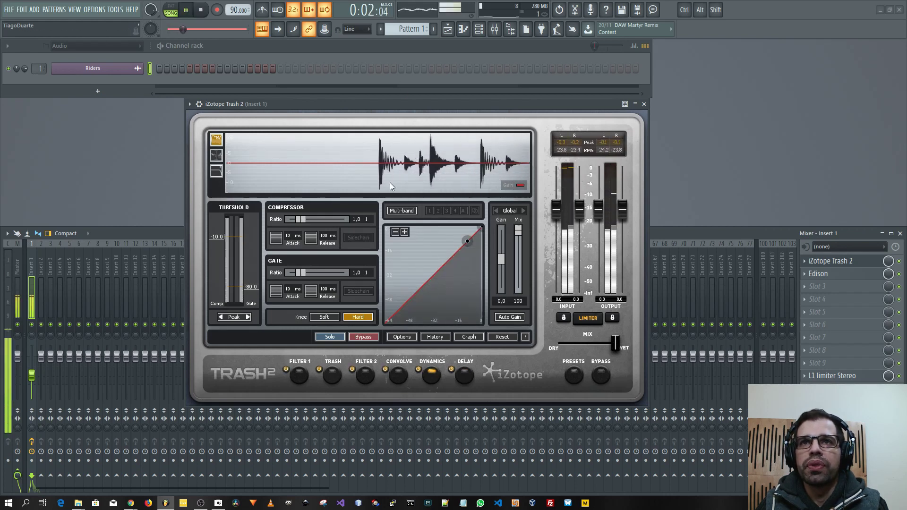
# - Compare the loop bypassed and active, then view Filter 1 and Trash with waveform display
pyautogui.click(599, 376)
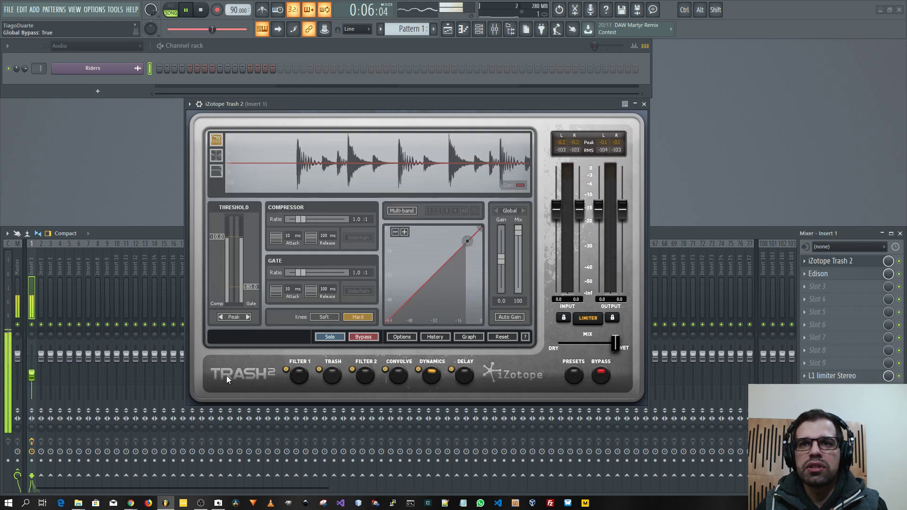
pyautogui.click(600, 375)
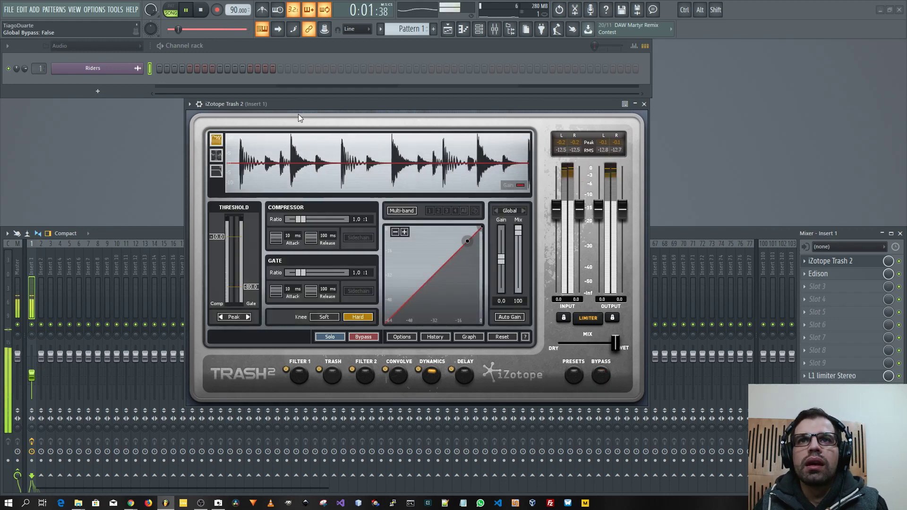
pyautogui.click(297, 375)
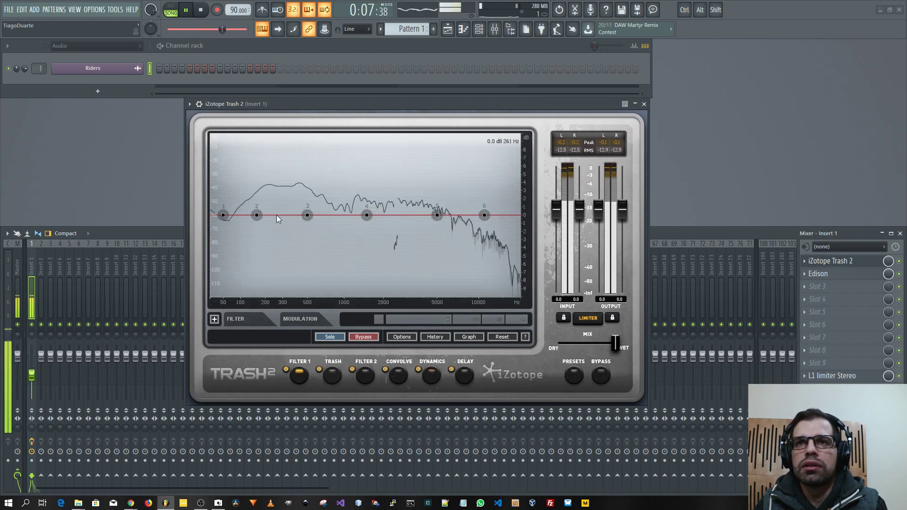
pyautogui.click(332, 377)
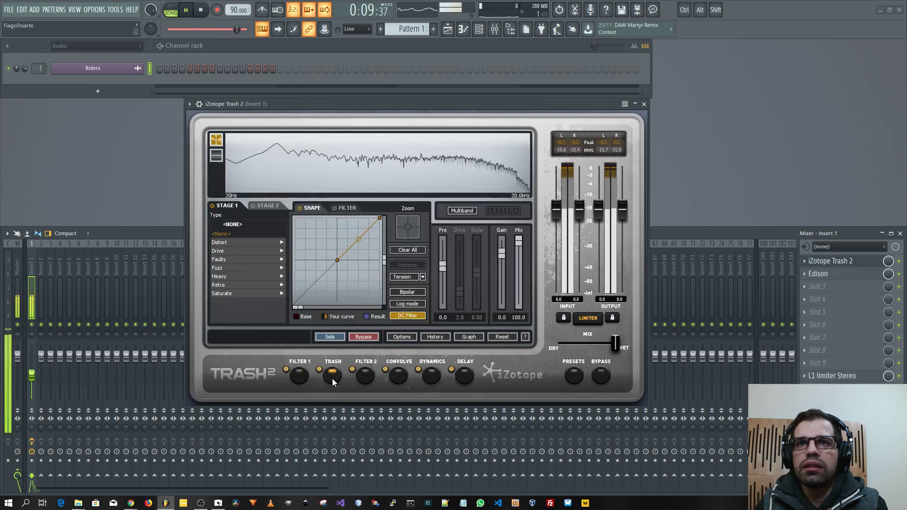
pyautogui.click(217, 140)
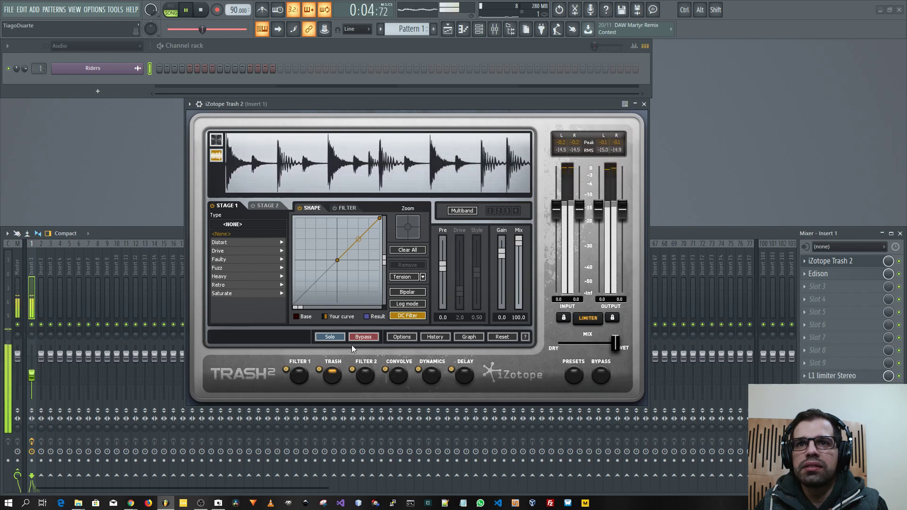
# - Review Filter 2, Convolve, Dynamics and Delay, ending on Delay's delay-time graph
pyautogui.click(361, 376)
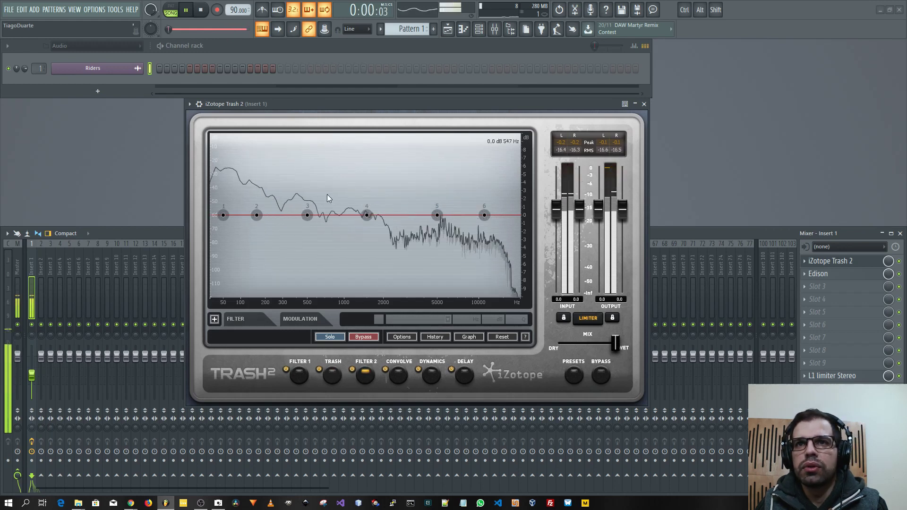
pyautogui.click(397, 378)
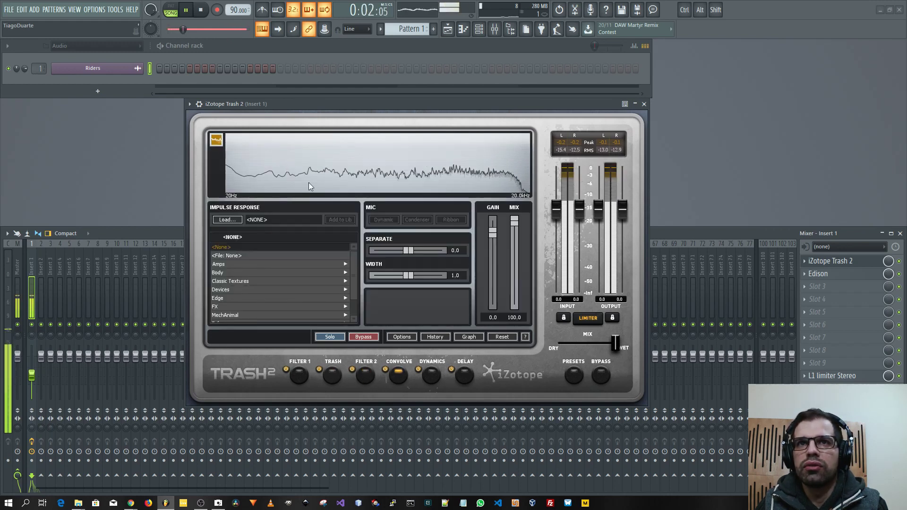
pyautogui.click(428, 378)
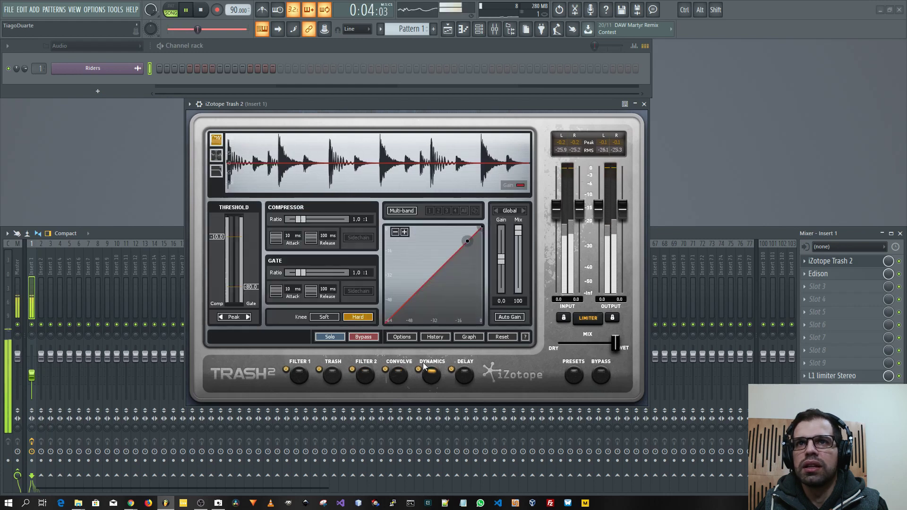
pyautogui.click(215, 155)
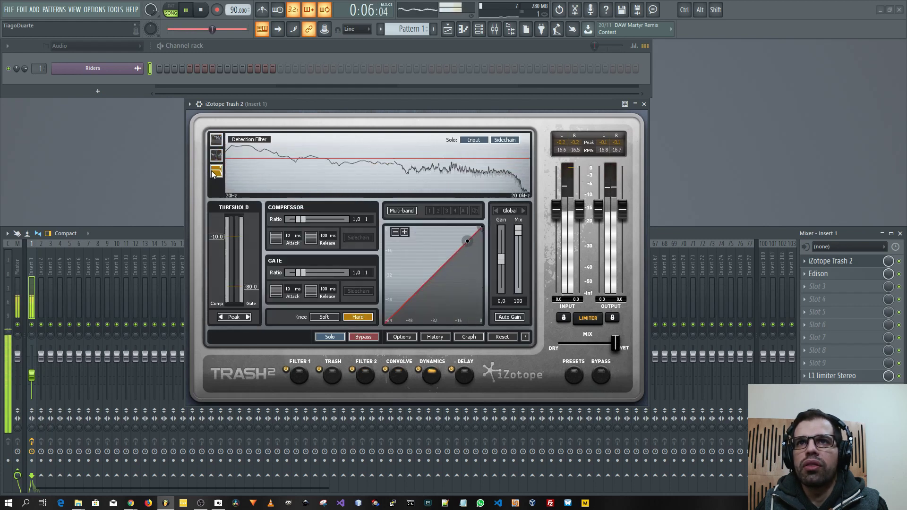
pyautogui.click(215, 141)
pyautogui.click(477, 376)
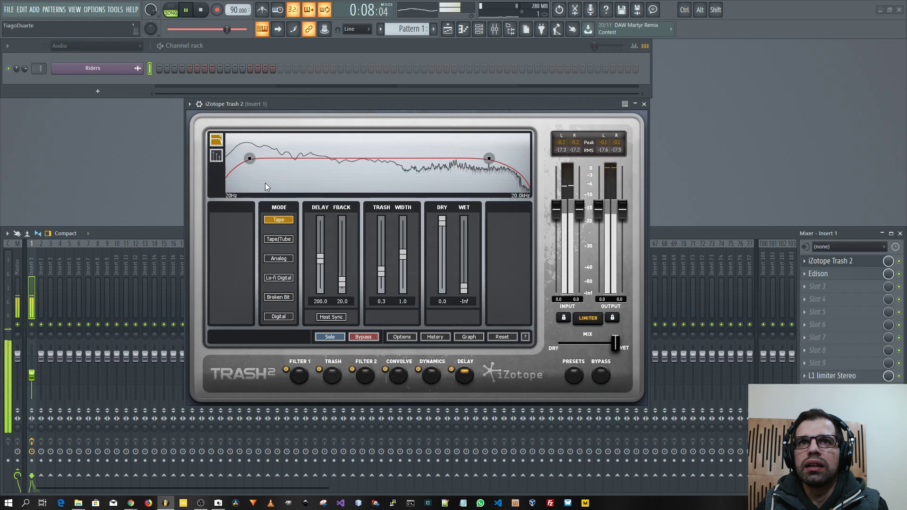
pyautogui.click(219, 158)
pyautogui.click(217, 160)
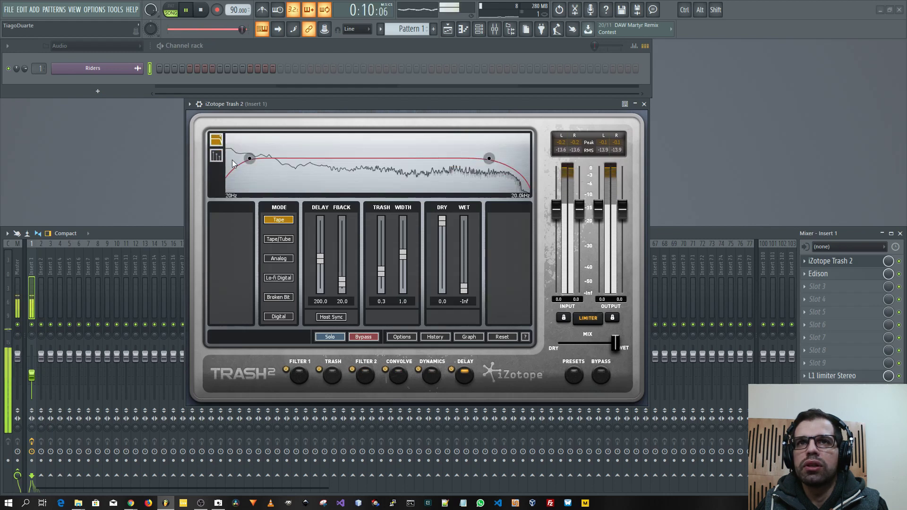
pyautogui.click(217, 161)
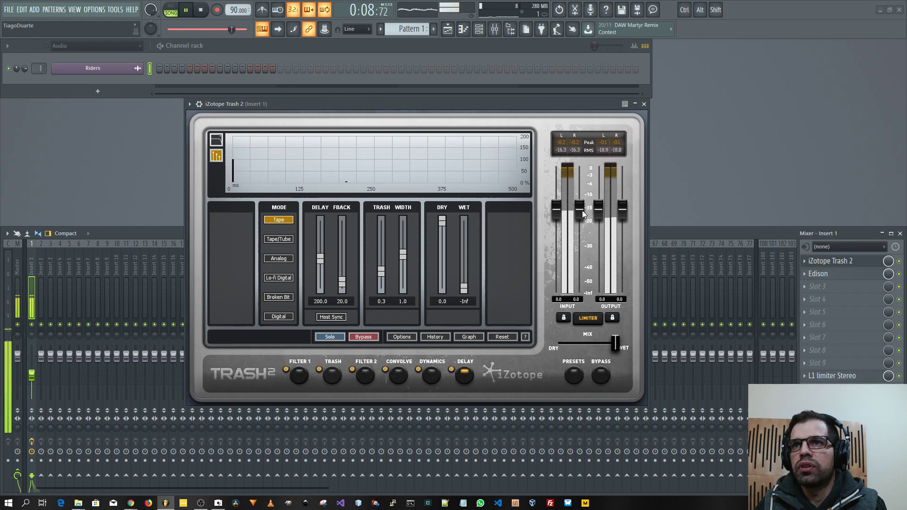
# - Boost the input gain, reset it to 0 dB, then drag the mix fully dry
pyautogui.moveTo(583, 210); pyautogui.dragTo(580, 172)
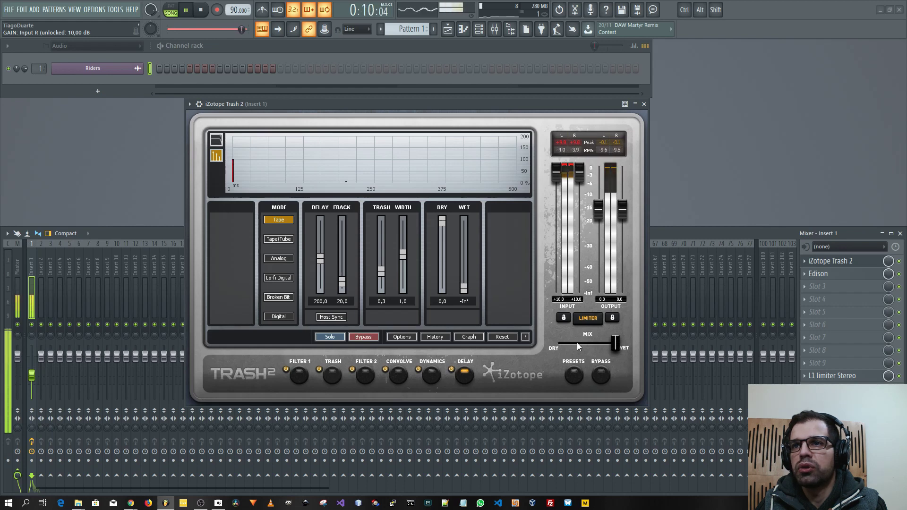
pyautogui.keyDown('ctrl'); pyautogui.click(581, 172); pyautogui.keyUp('ctrl')
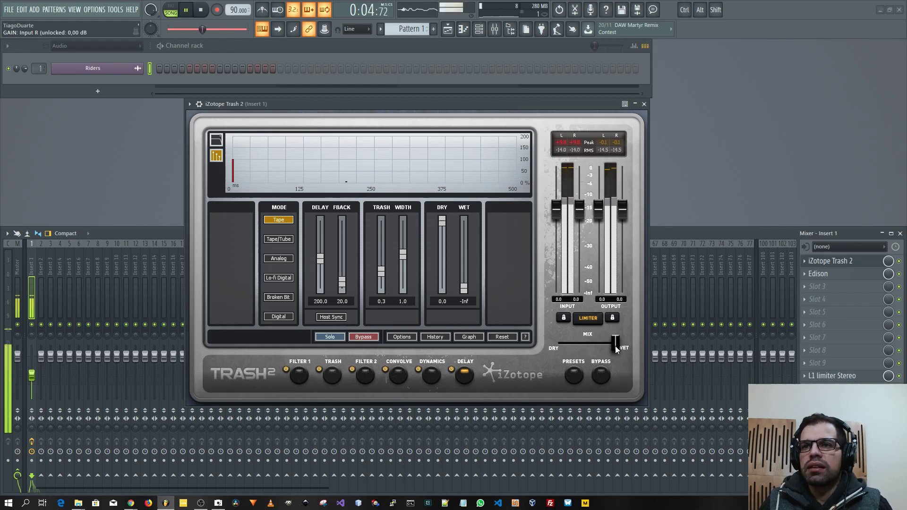
pyautogui.moveTo(614, 343)
pyautogui.mouseDown()
pyautogui.moveTo(554, 346)
pyautogui.moveTo(616, 348)
pyautogui.mouseUp()
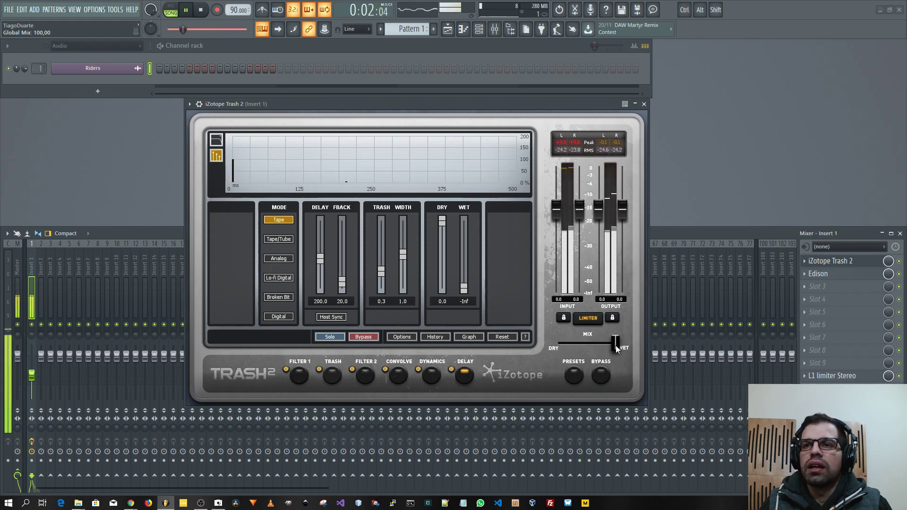
pyautogui.moveTo(616, 345); pyautogui.dragTo(554, 353)
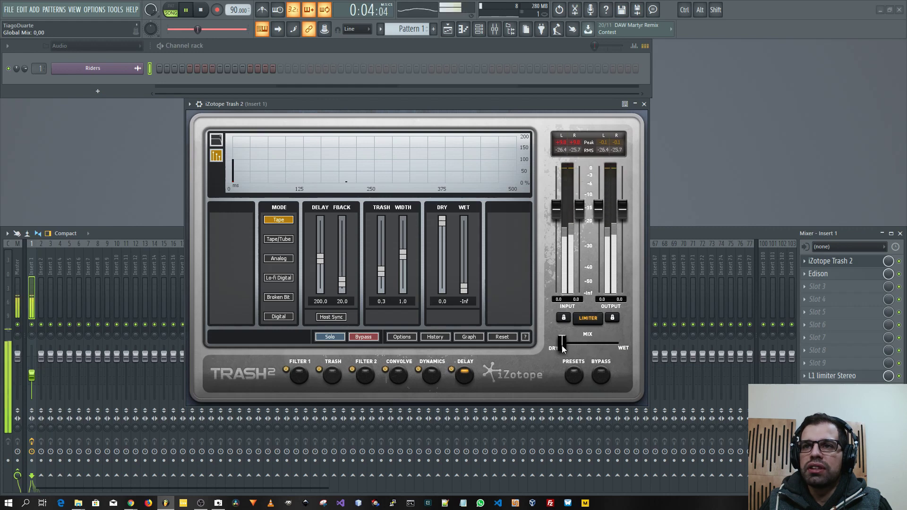
pyautogui.moveTo(614, 345)
pyautogui.mouseDown()
pyautogui.moveTo(562, 345)
pyautogui.moveTo(621, 354)
pyautogui.mouseUp()
# - Audition Edge presets like Friendly Runner, Lemon Wah and Mighty Bright, then load Muscle
pyautogui.click(578, 378)
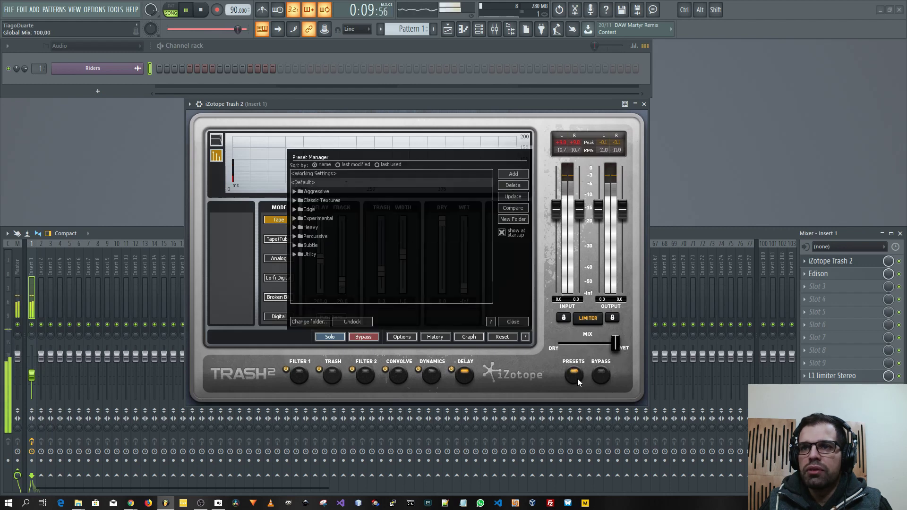
pyautogui.doubleClick(309, 209)
pyautogui.click(310, 236)
pyautogui.scroll(-5, 331, 265)
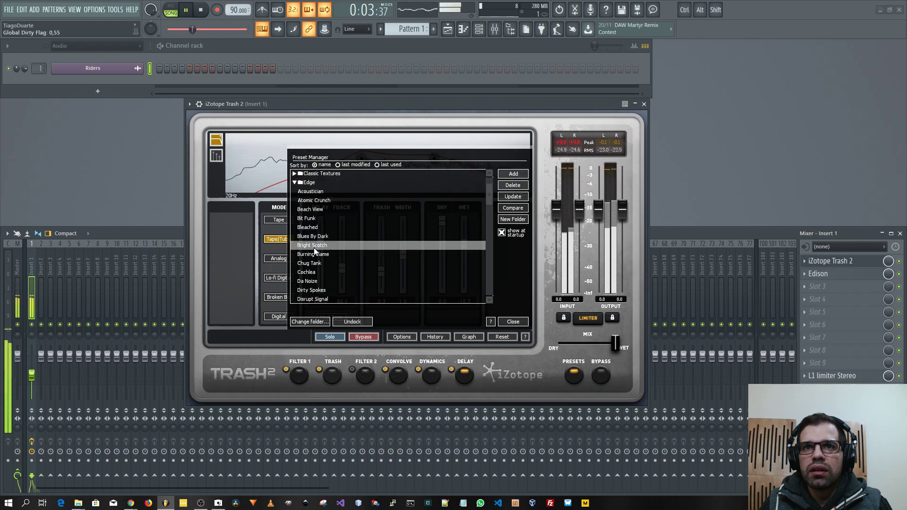
pyautogui.click(325, 255)
pyautogui.scroll(-2, 331, 269)
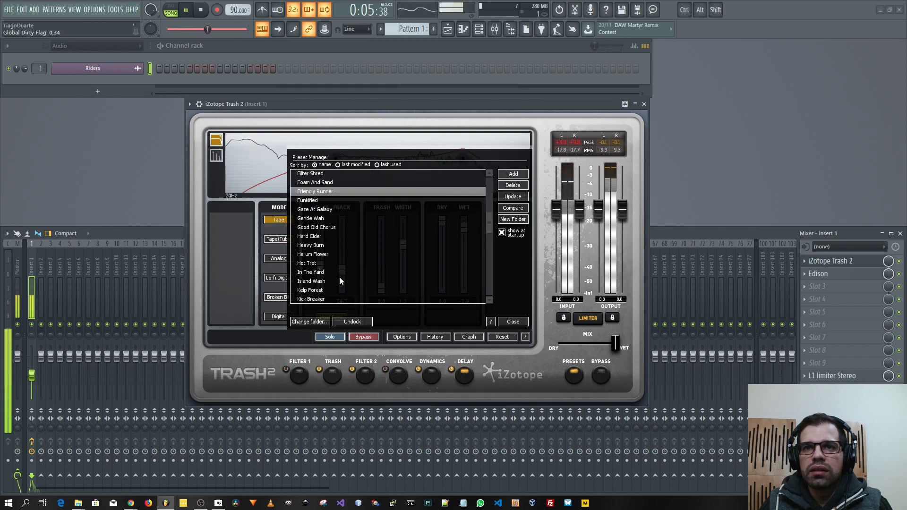
pyautogui.click(325, 261)
pyautogui.scroll(-2, 325, 261)
pyautogui.click(325, 255)
pyautogui.scroll(-2, 330, 259)
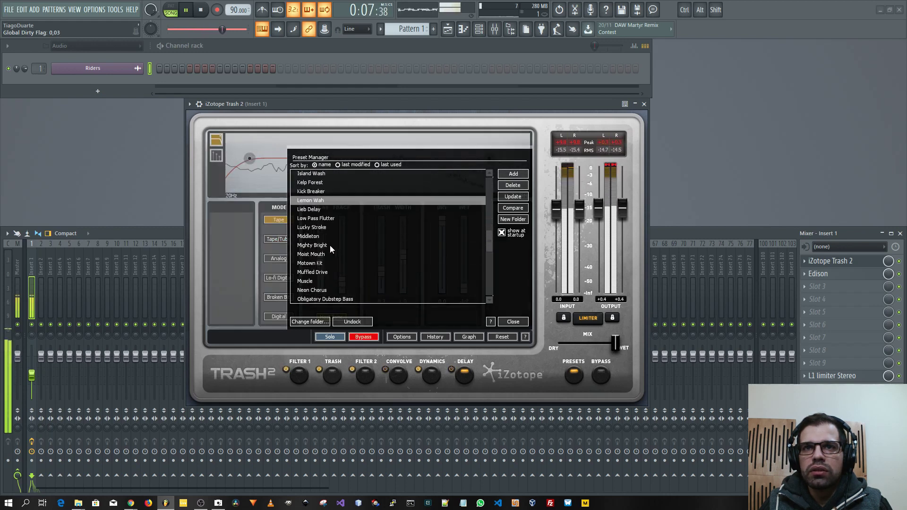
pyautogui.click(330, 244)
pyautogui.click(320, 268)
pyautogui.scroll(-2, 326, 255)
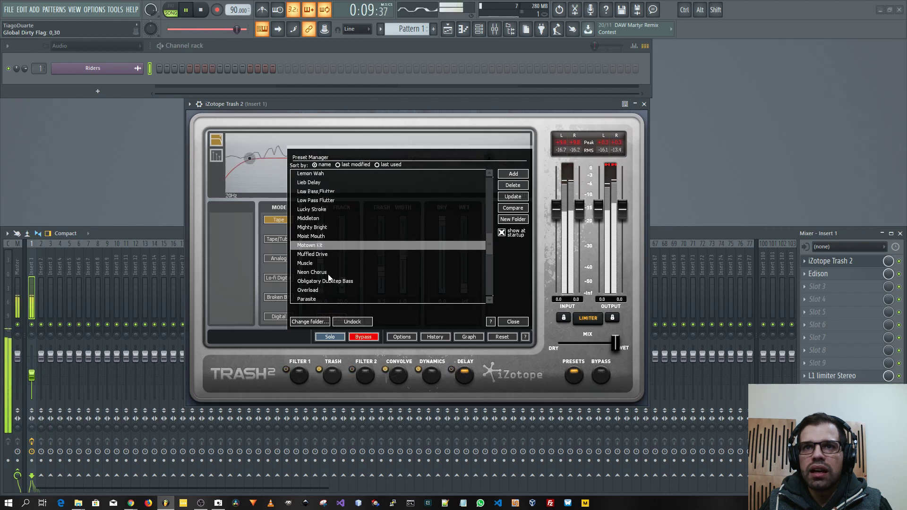
pyautogui.click(330, 237)
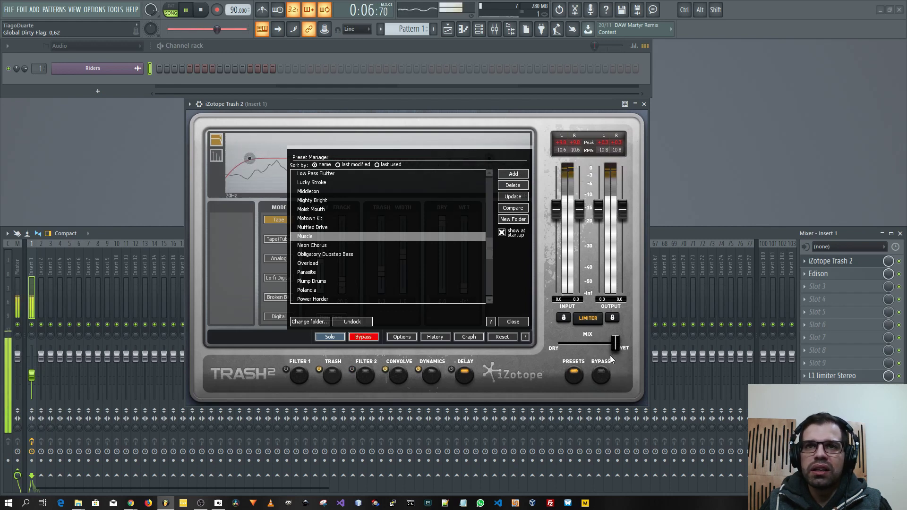
# - Compare Muscle against bypass and set its mix to about two-thirds wet
pyautogui.moveTo(615, 344); pyautogui.dragTo(588, 348)
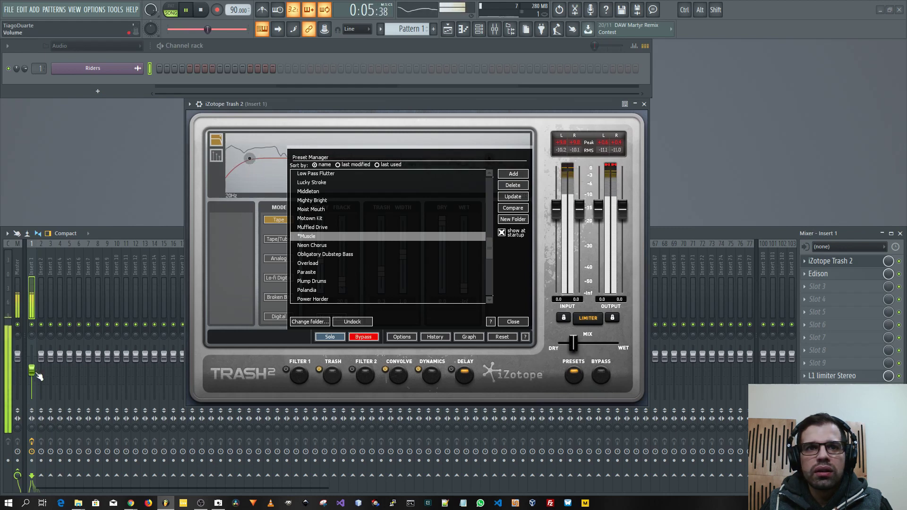
pyautogui.click(363, 337)
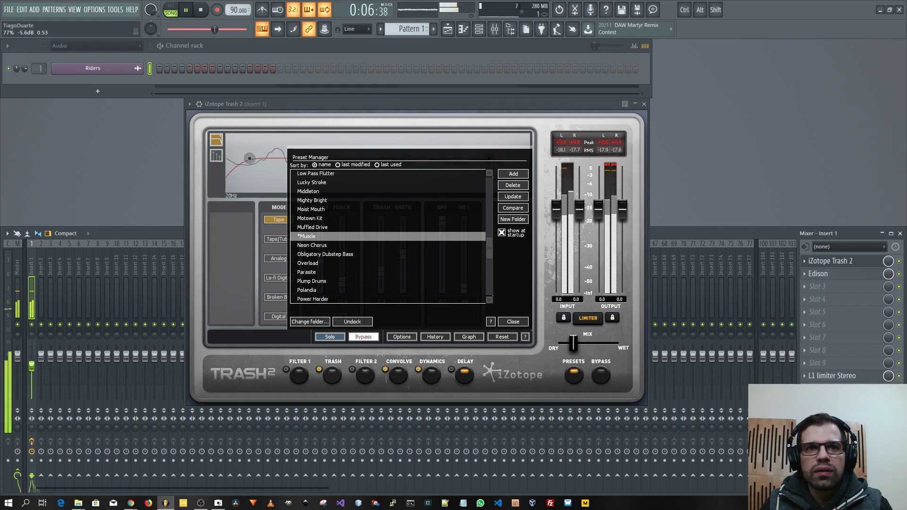
pyautogui.click(604, 376)
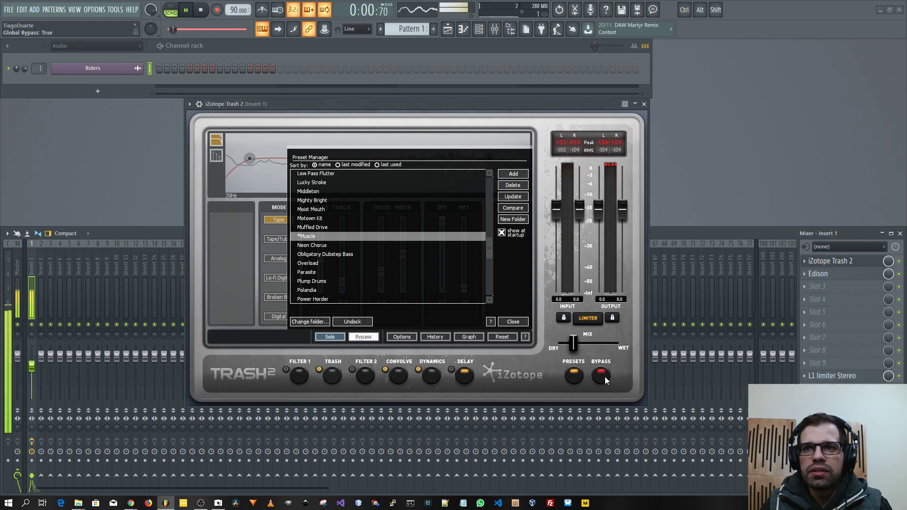
pyautogui.click(605, 376)
pyautogui.moveTo(574, 343)
pyautogui.mouseDown()
pyautogui.moveTo(605, 346)
pyautogui.moveTo(582, 347)
pyautogui.mouseUp()
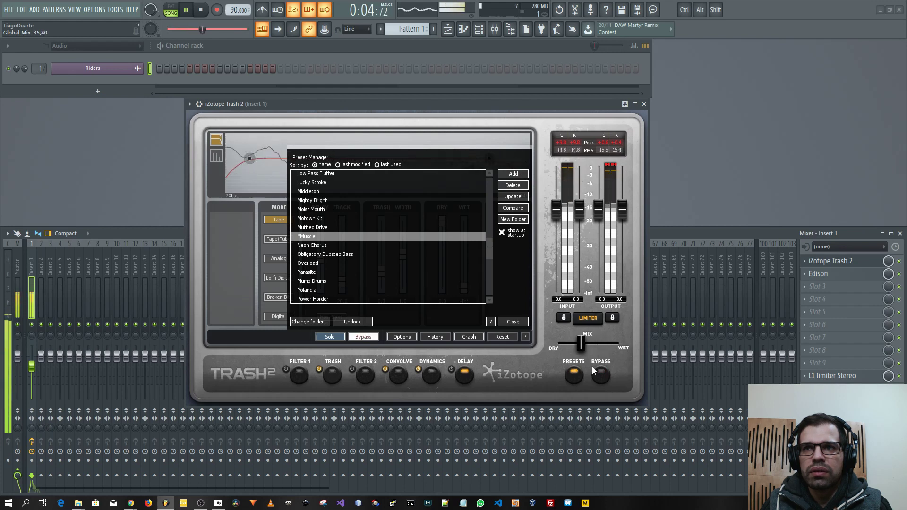
pyautogui.click(603, 378)
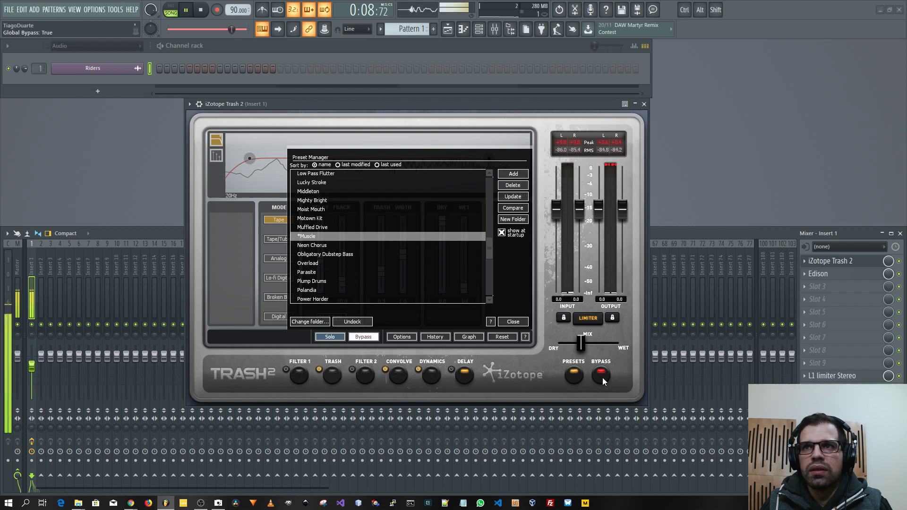
pyautogui.click(602, 378)
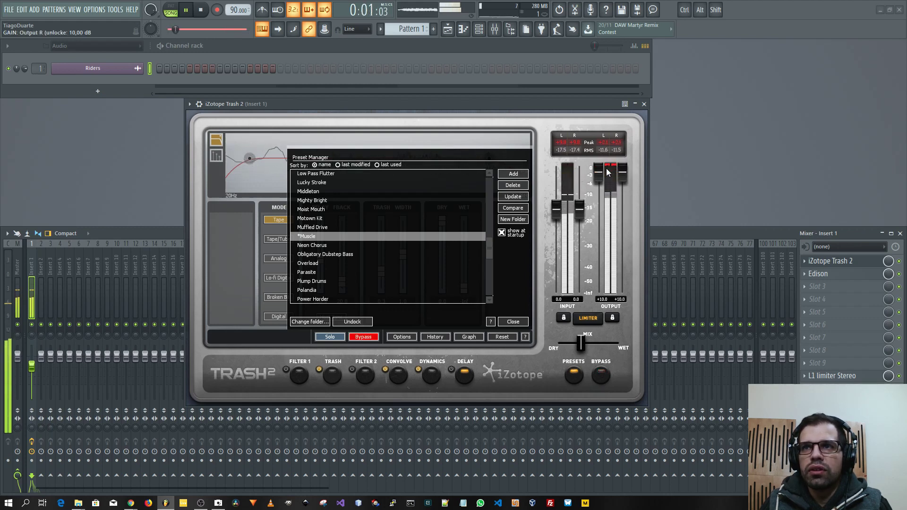
pyautogui.scroll(3, 594, 206)
pyautogui.scroll(-3, 596, 204)
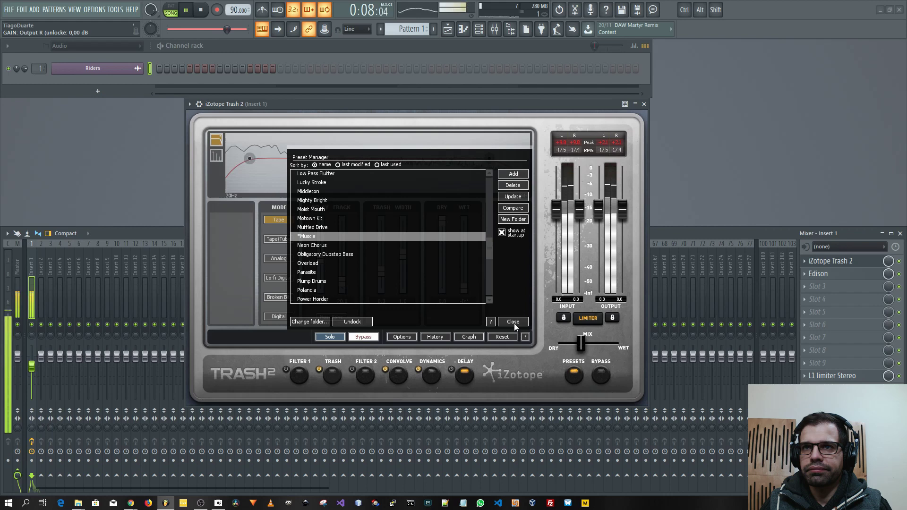
# - Close the preset browser, show Filter 1 and compare it bypassed and active
pyautogui.click(574, 377)
pyautogui.click(300, 377)
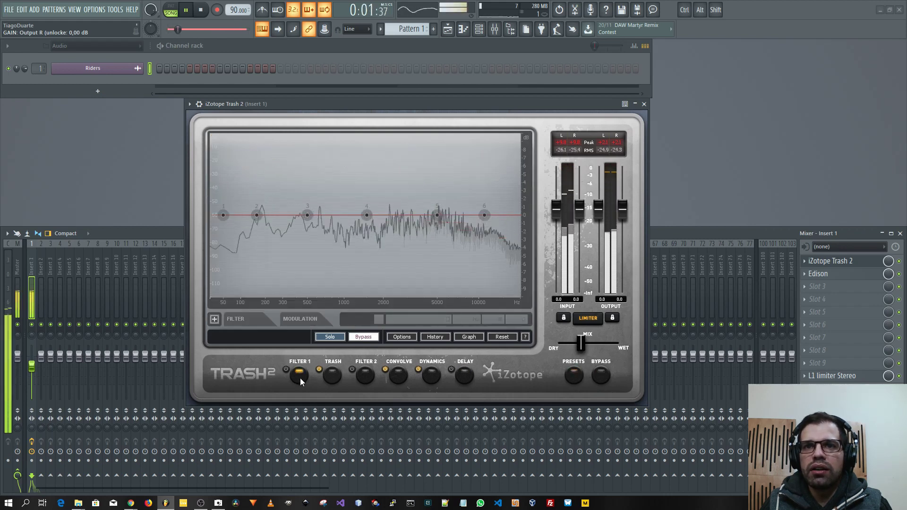
pyautogui.click(355, 337)
pyautogui.click(353, 338)
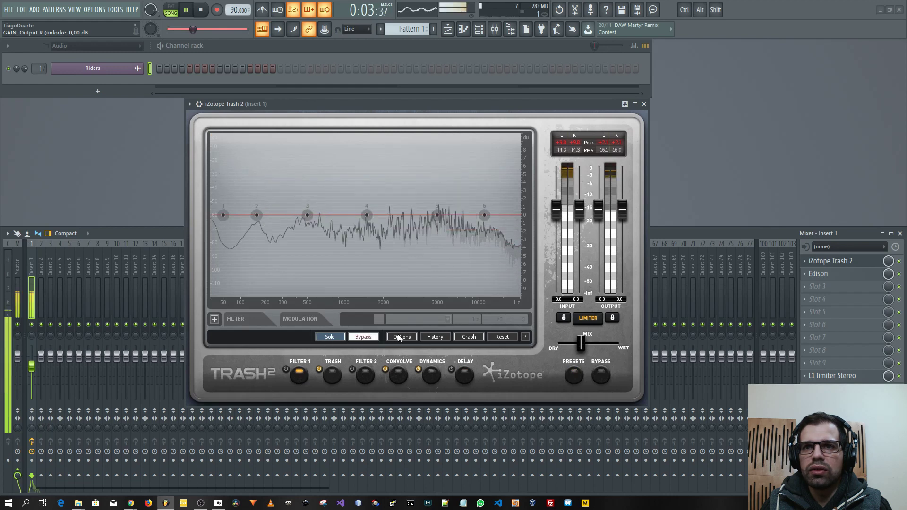
pyautogui.click(354, 338)
pyautogui.click(363, 337)
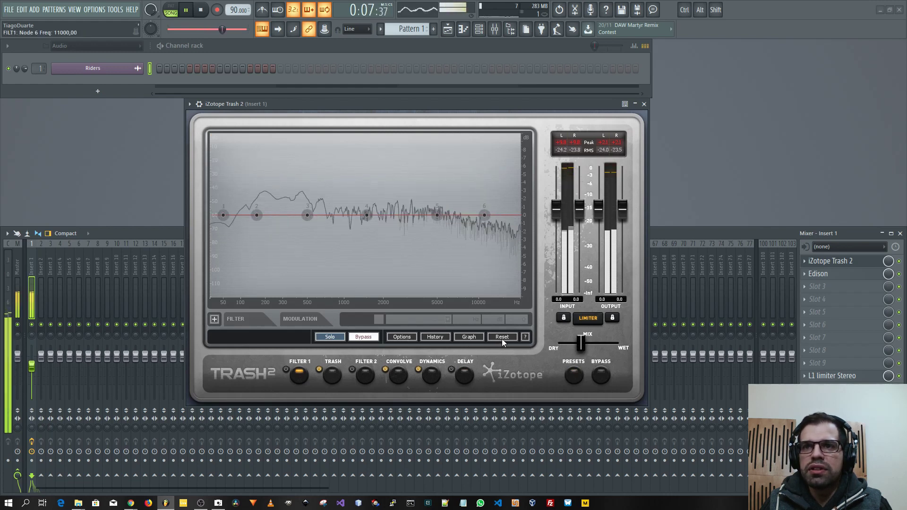
# - Step through Trash, Convolve, Dynamics and Delay modules, finishing on Filter 1
pyautogui.click(332, 362)
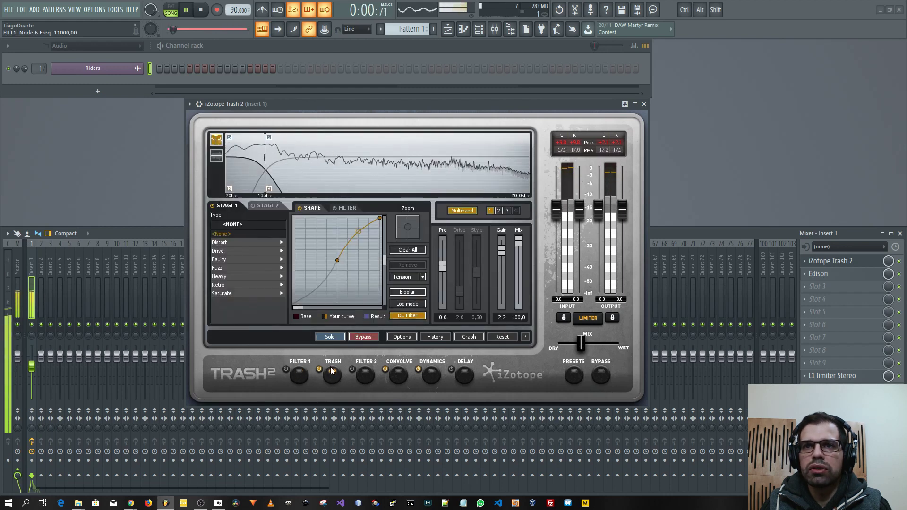
pyautogui.click(199, 104)
pyautogui.click(218, 119)
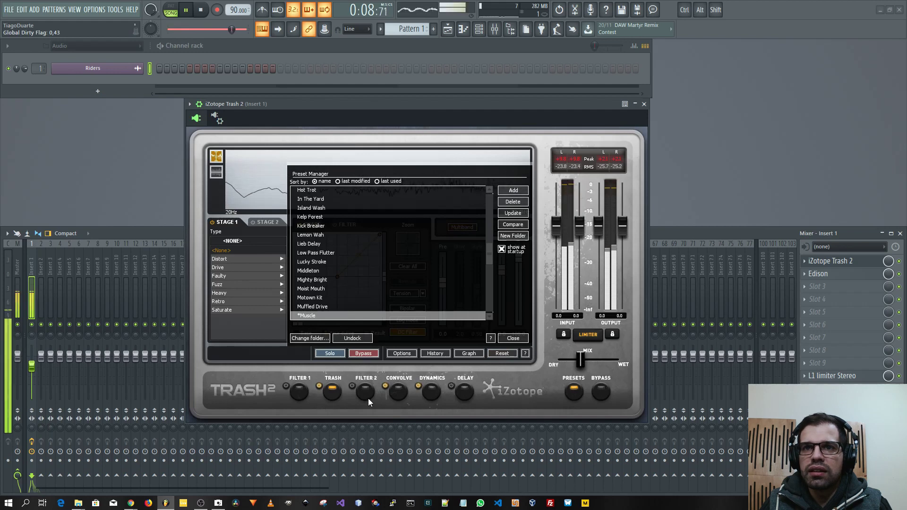
pyautogui.click(401, 392)
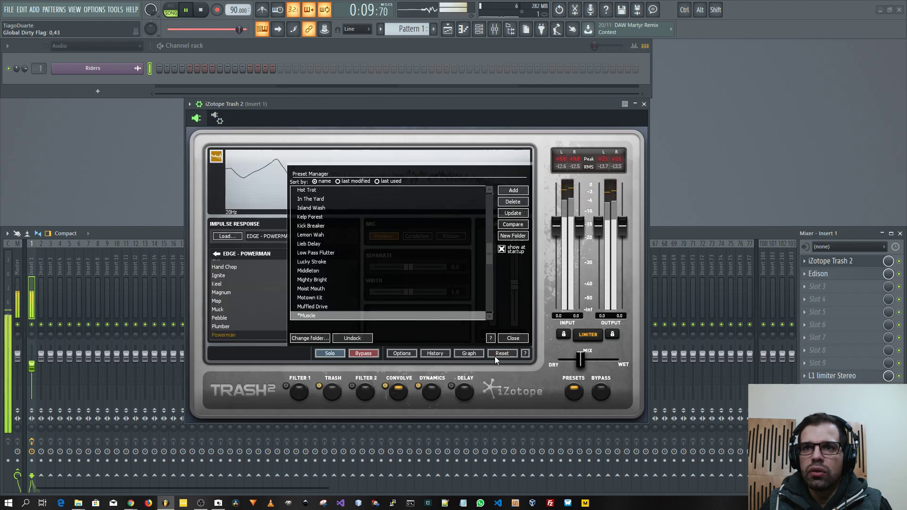
pyautogui.click(425, 394)
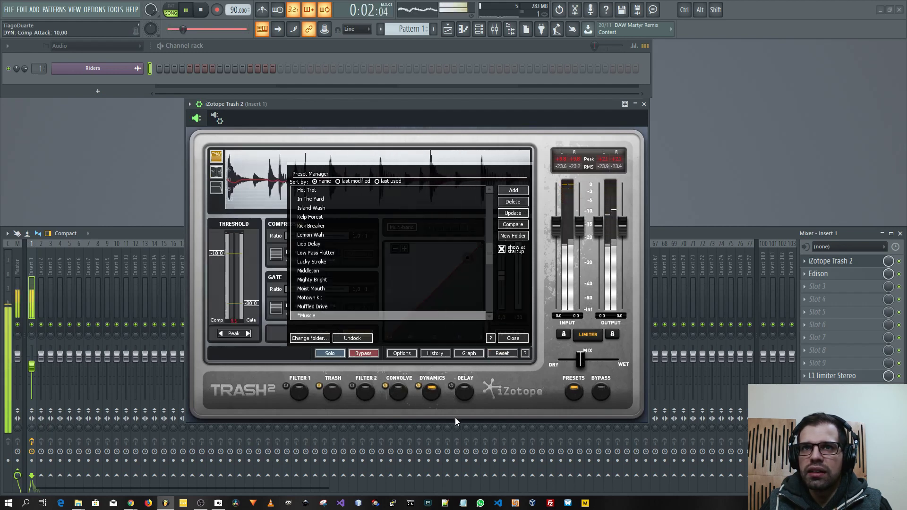
pyautogui.click(514, 338)
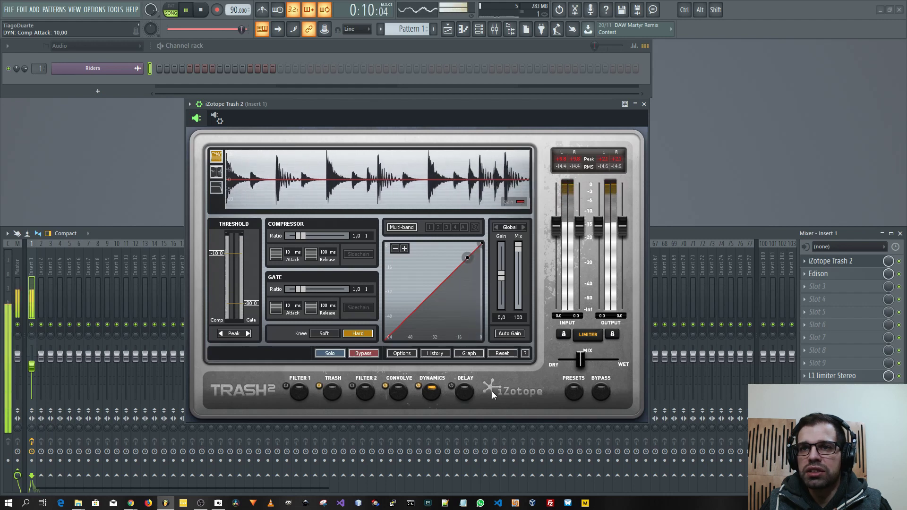
pyautogui.click(466, 391)
pyautogui.click(293, 395)
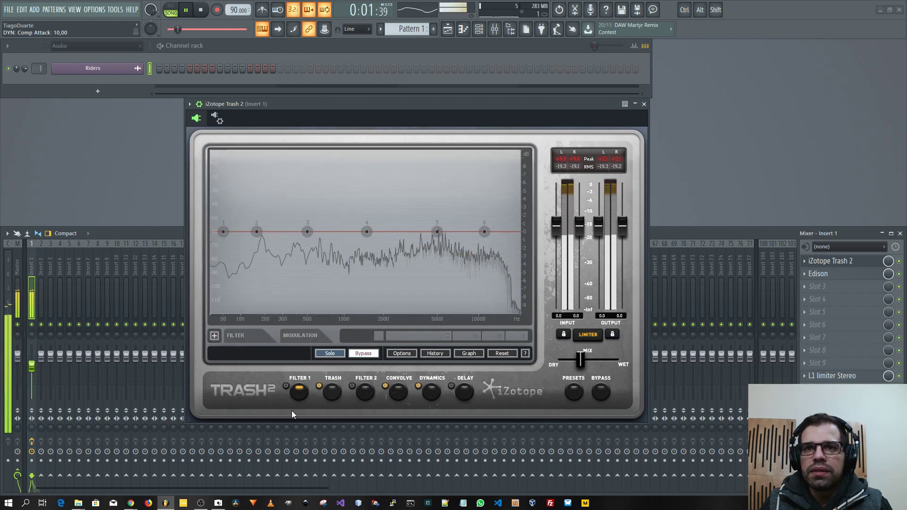
# - Reset the Signal Flow Graph order to Filter 1, Trash, Filter 2, Convolve, Dynamics, Delay
pyautogui.click(469, 353)
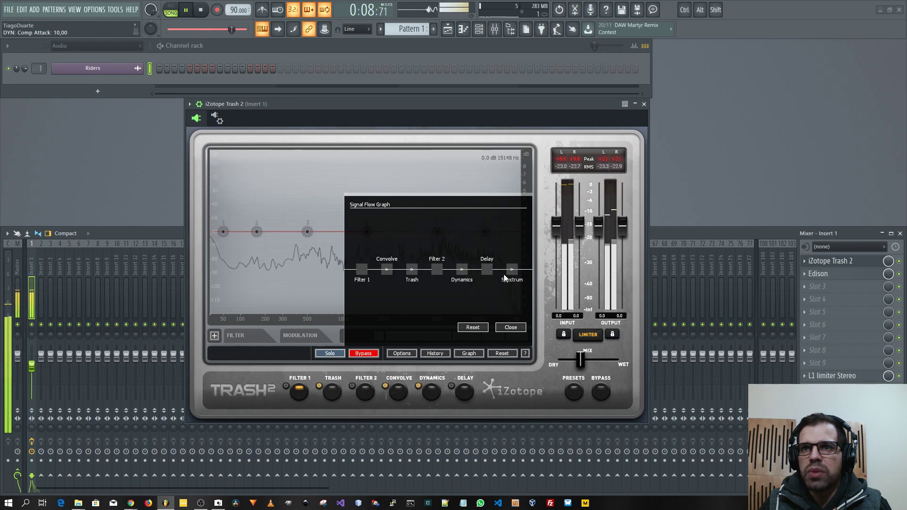
pyautogui.click(474, 327)
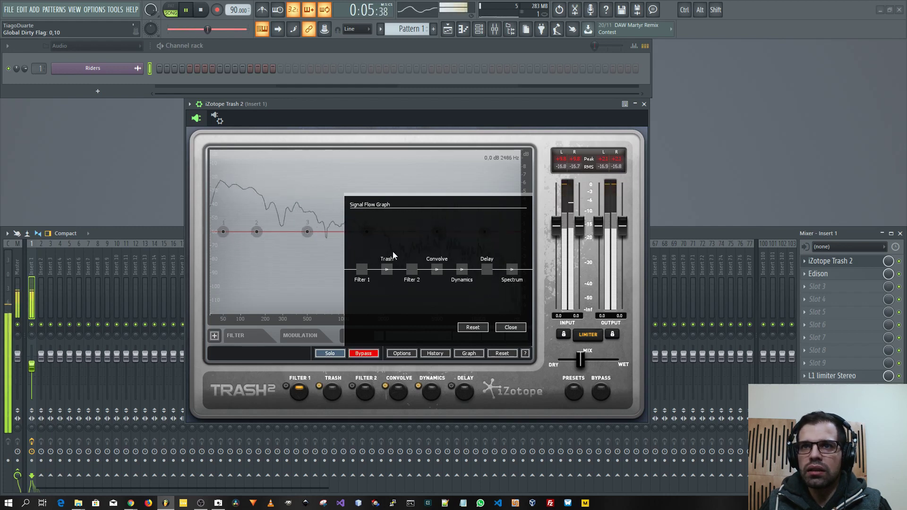
pyautogui.click(505, 329)
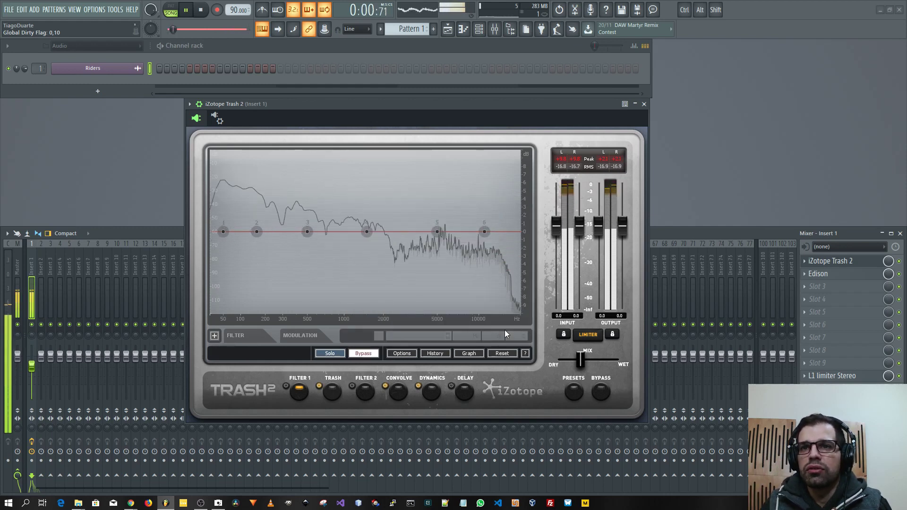
pyautogui.click(435, 353)
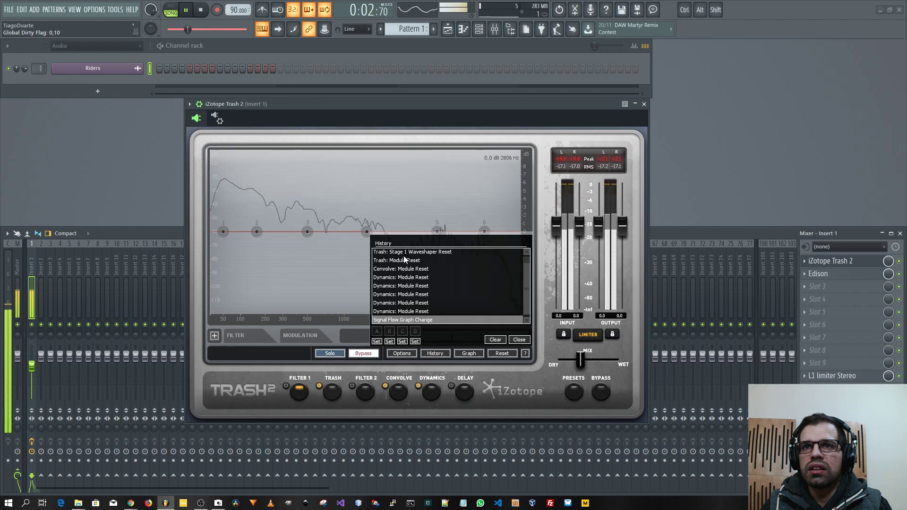
pyautogui.scroll(1, 426, 309)
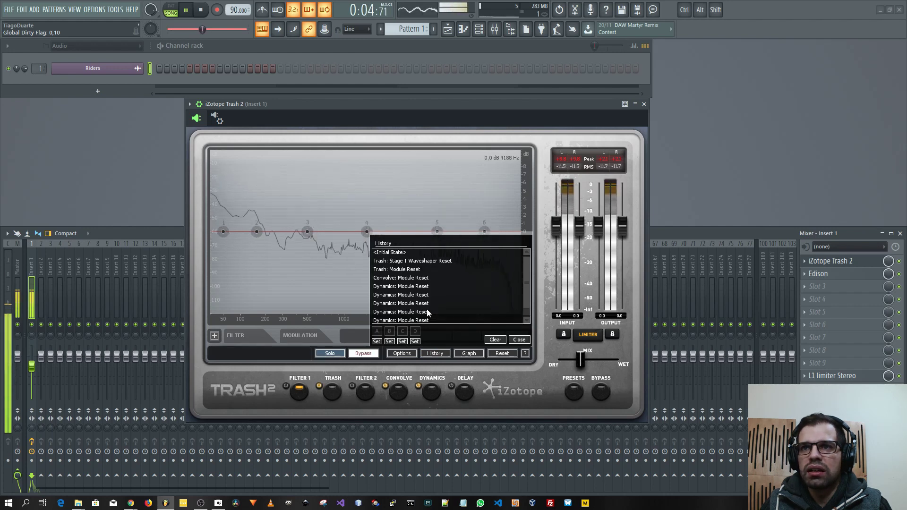
pyautogui.scroll(-1, 426, 310)
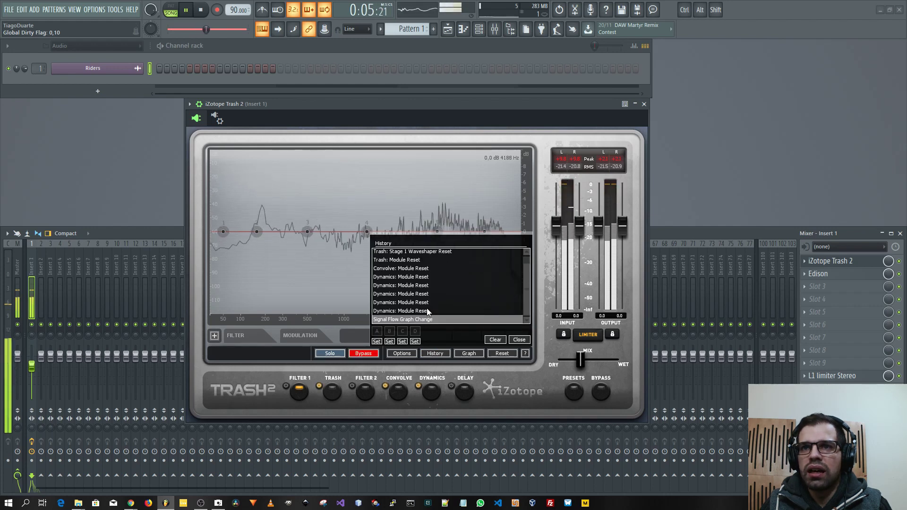
pyautogui.click(519, 339)
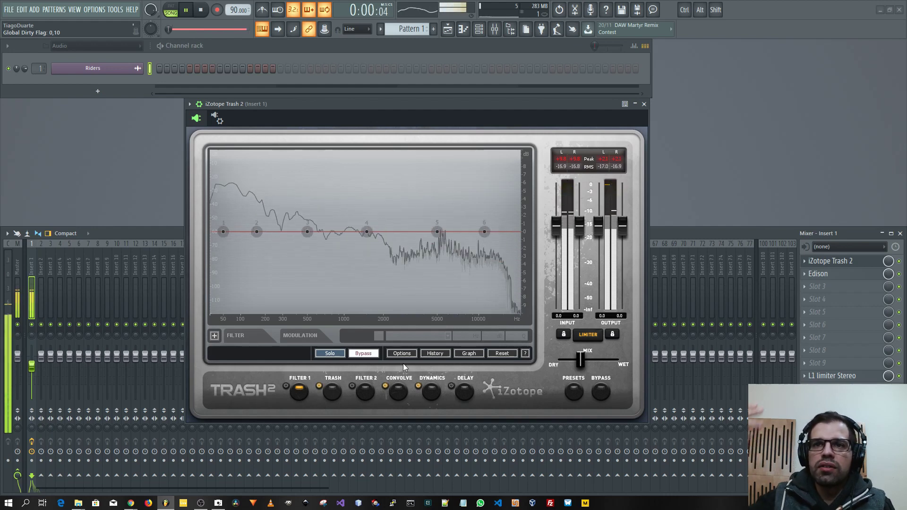
pyautogui.click(425, 353)
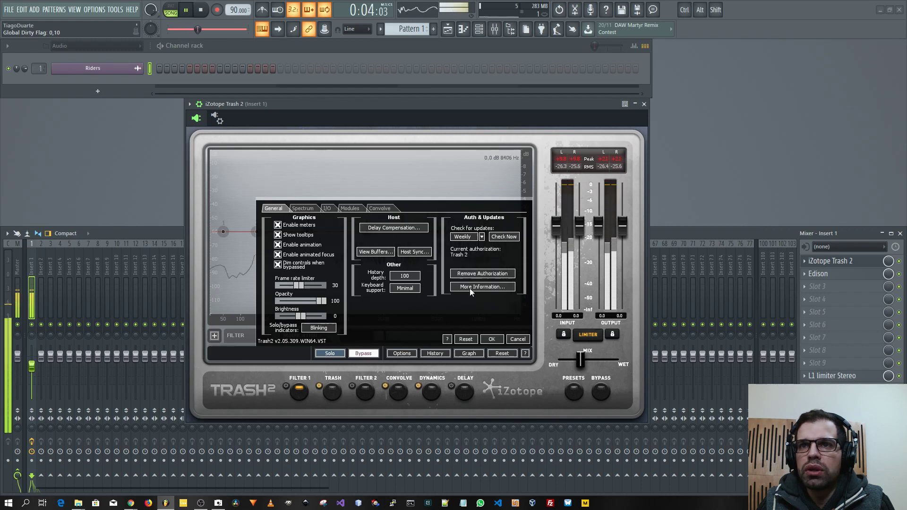
pyautogui.click(496, 338)
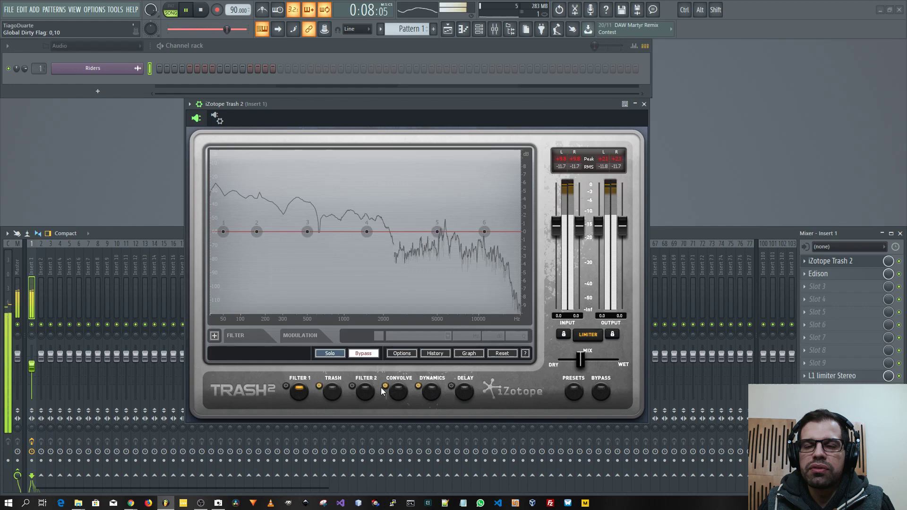
# - Compare the drums with Filter 1 bypassed and active, then solo Filter 1
pyautogui.click(363, 354)
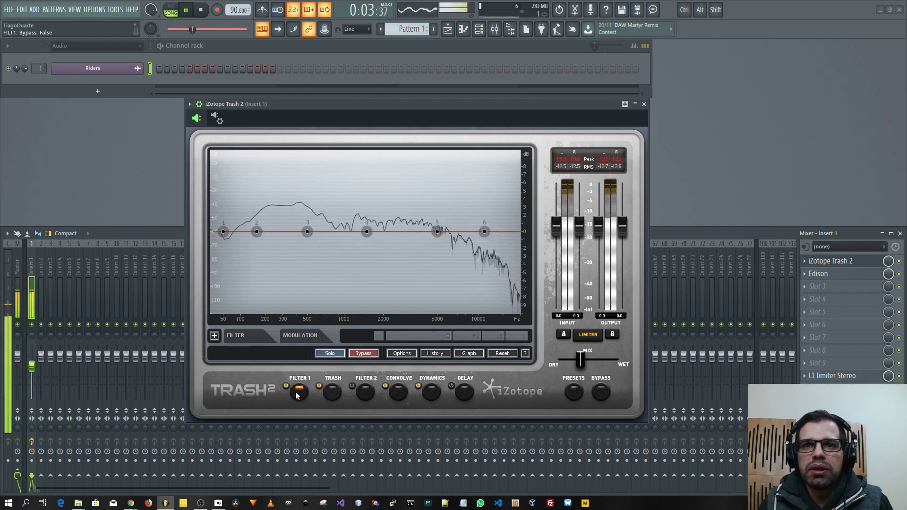
pyautogui.click(364, 354)
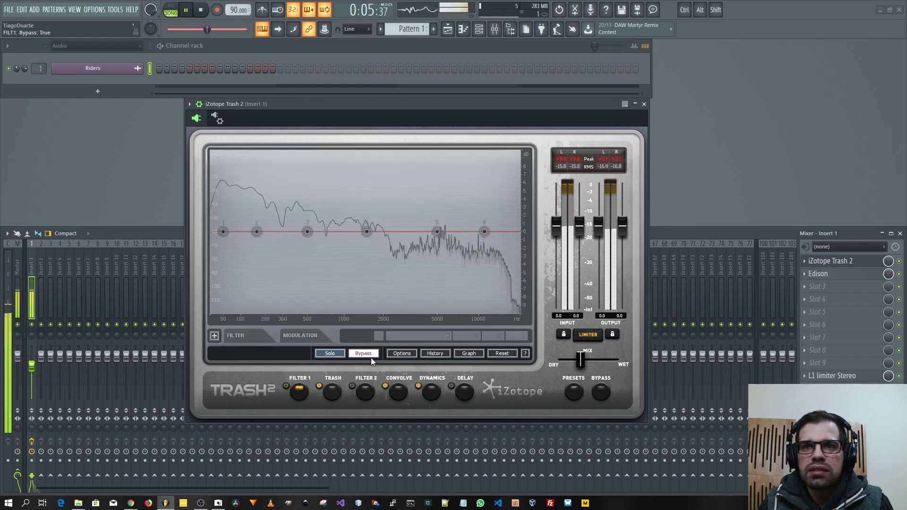
pyautogui.click(373, 354)
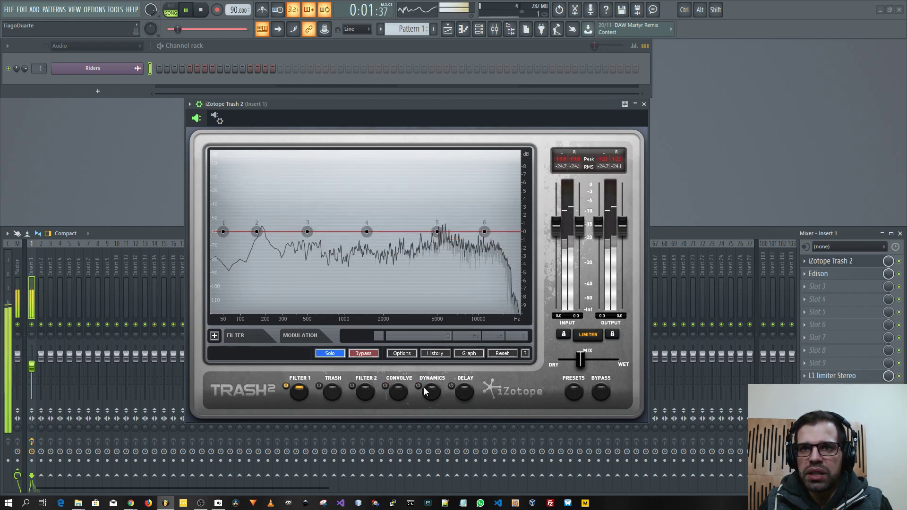
pyautogui.click(329, 353)
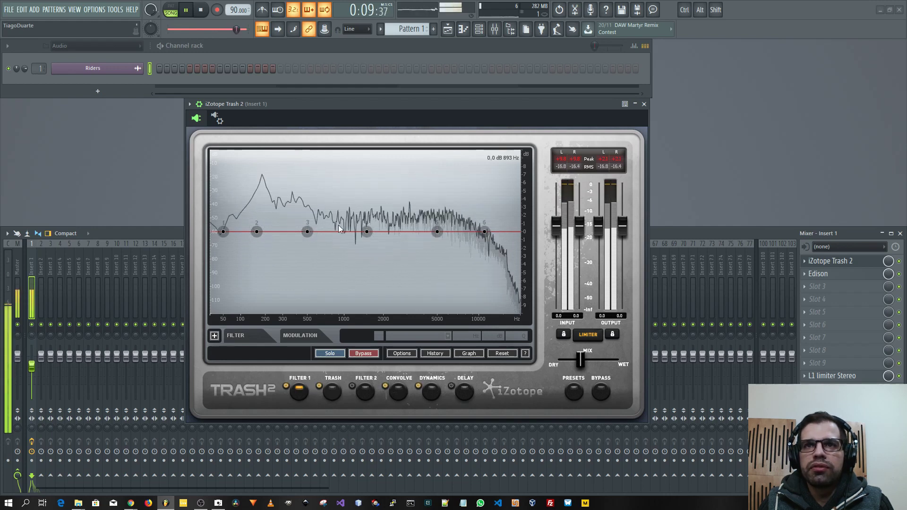
# - Shape Filter 1 into a 5.6 dB bell near 234 Hz with steep high cut, mix fully wet
pyautogui.moveTo(256, 231); pyautogui.dragTo(344, 305)
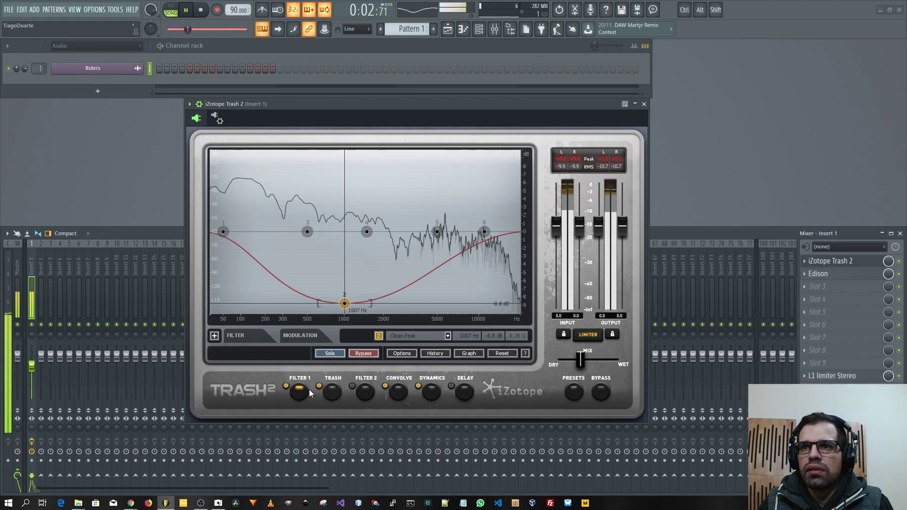
pyautogui.moveTo(580, 359); pyautogui.dragTo(646, 364)
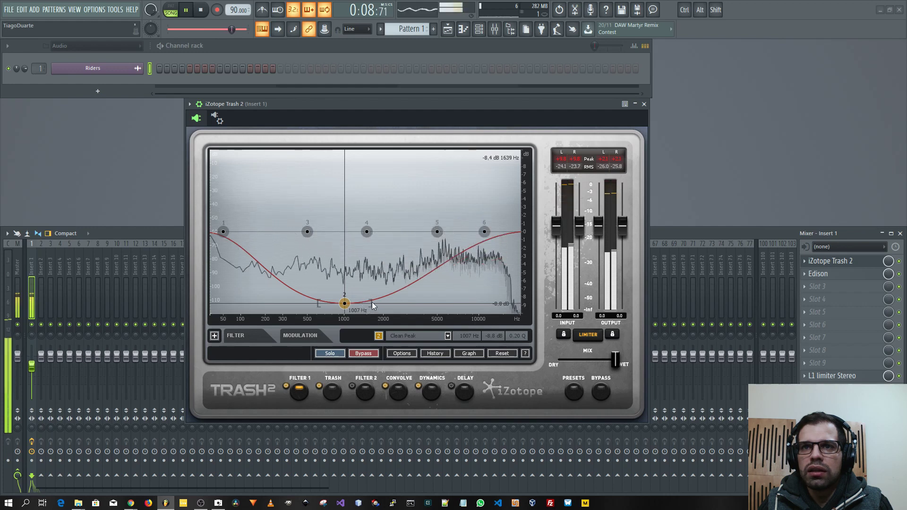
pyautogui.moveTo(372, 302); pyautogui.dragTo(483, 347)
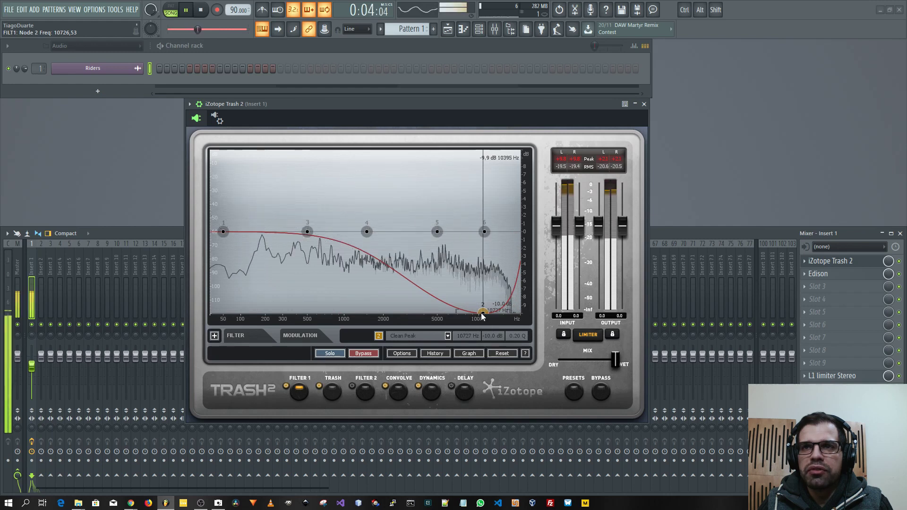
pyautogui.moveTo(481, 313); pyautogui.dragTo(257, 312)
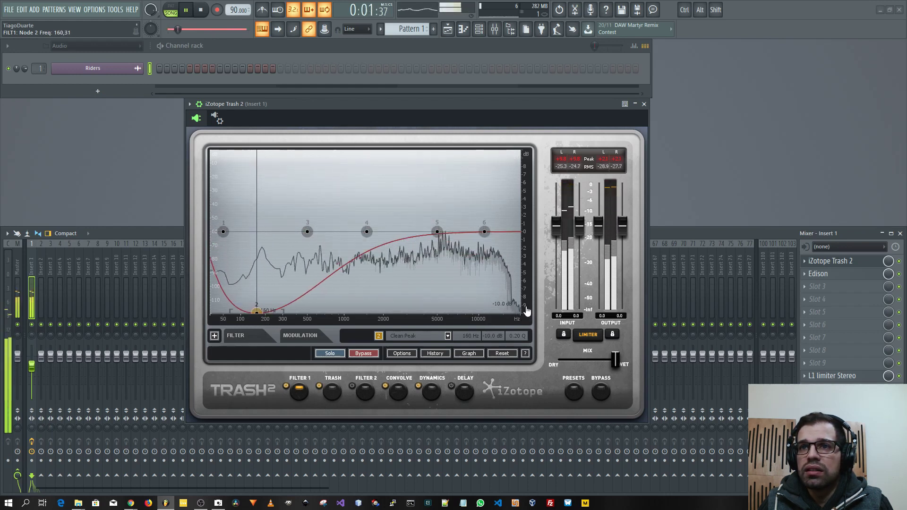
pyautogui.moveTo(486, 233); pyautogui.dragTo(462, 342)
pyautogui.moveTo(261, 313); pyautogui.dragTo(272, 186)
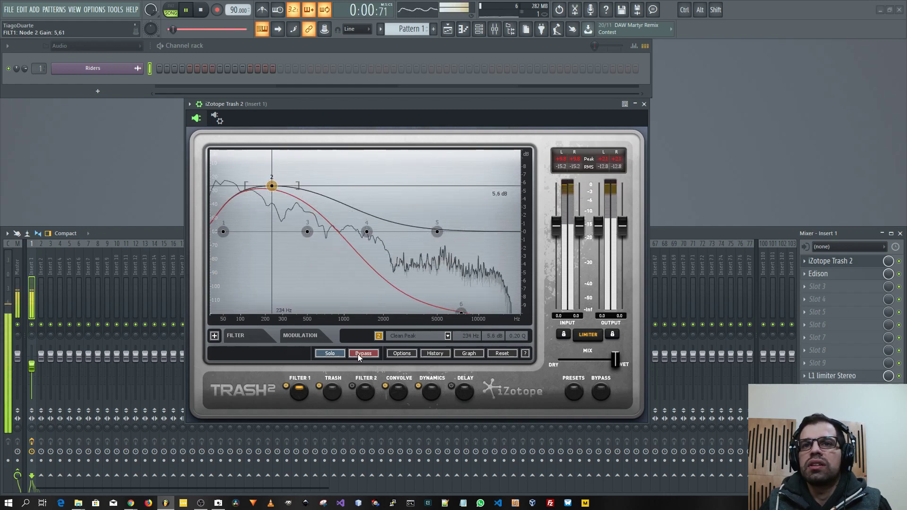
pyautogui.click(327, 400)
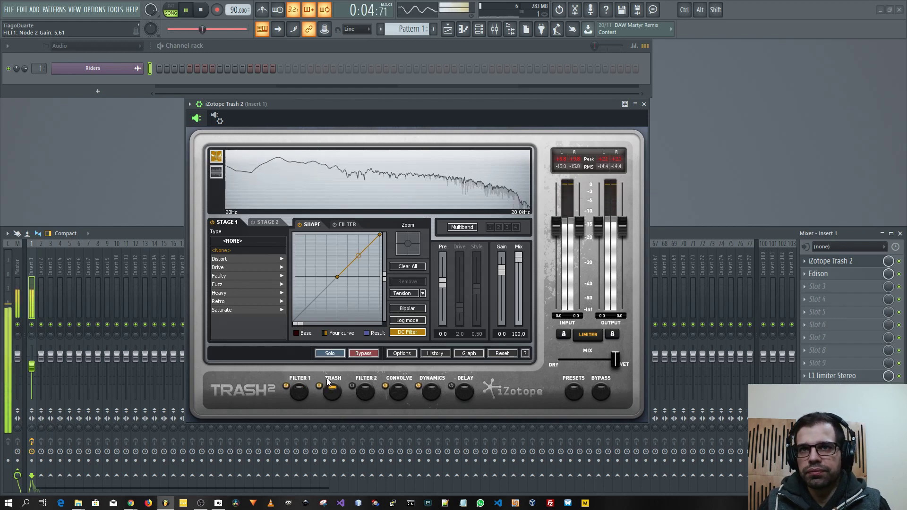
# - Audition Distort types Elastic Trash, Rubber Hammer, Triangle Clipper and Weathered, reshaping the curve
pyautogui.click(230, 259)
pyautogui.click(227, 311)
pyautogui.scroll(-1, 228, 315)
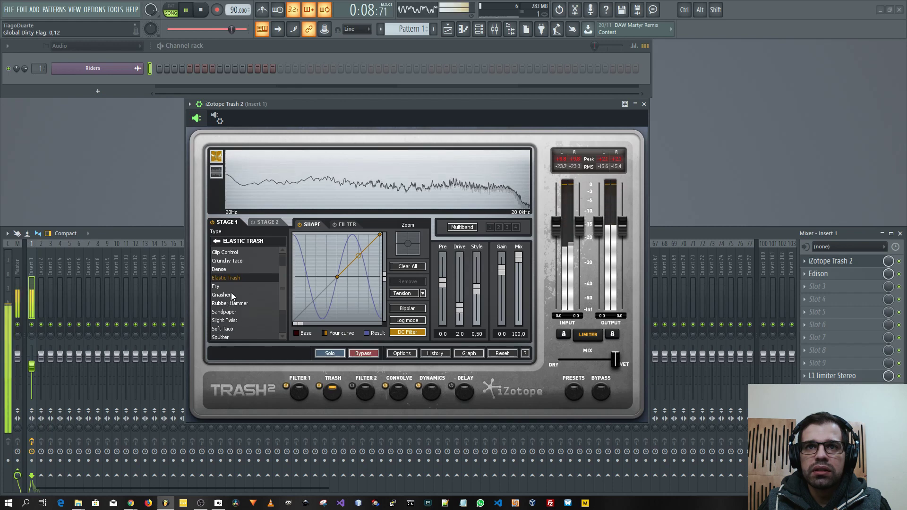
pyautogui.click(234, 315)
pyautogui.scroll(-1, 234, 318)
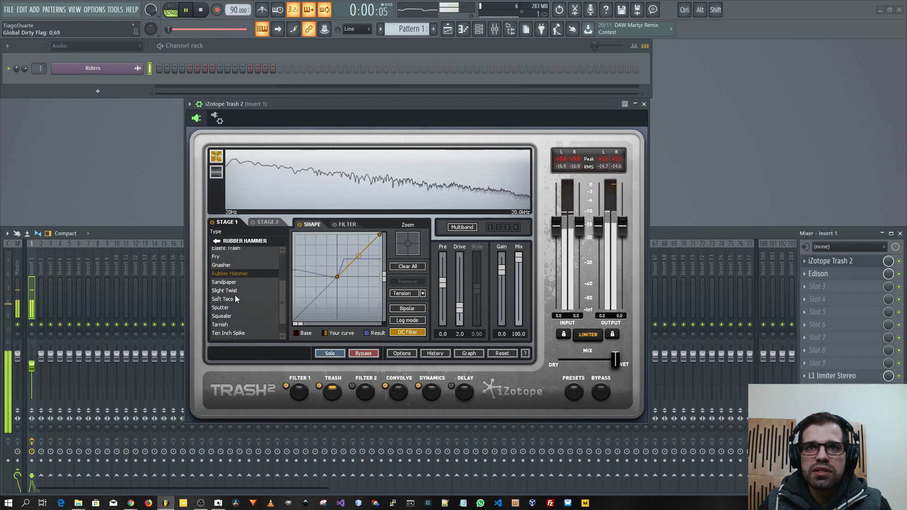
pyautogui.scroll(-1, 234, 312)
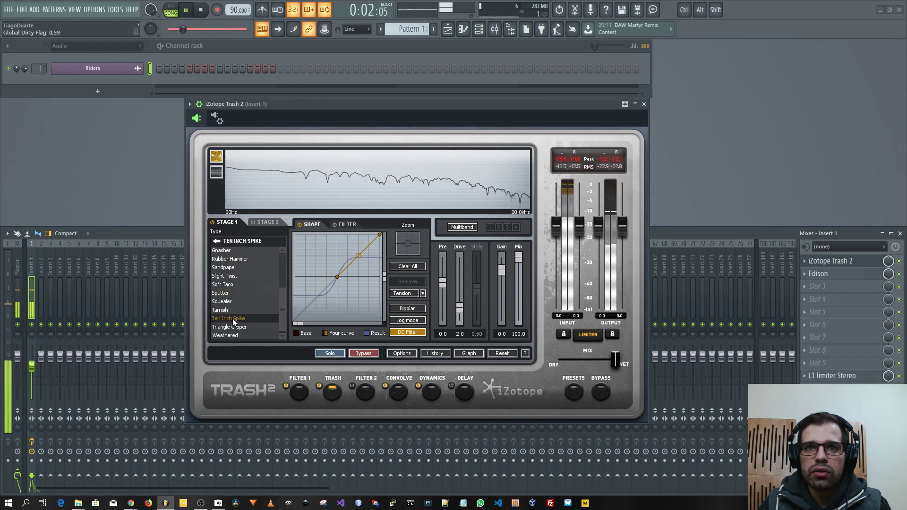
pyautogui.click(237, 326)
pyautogui.click(233, 335)
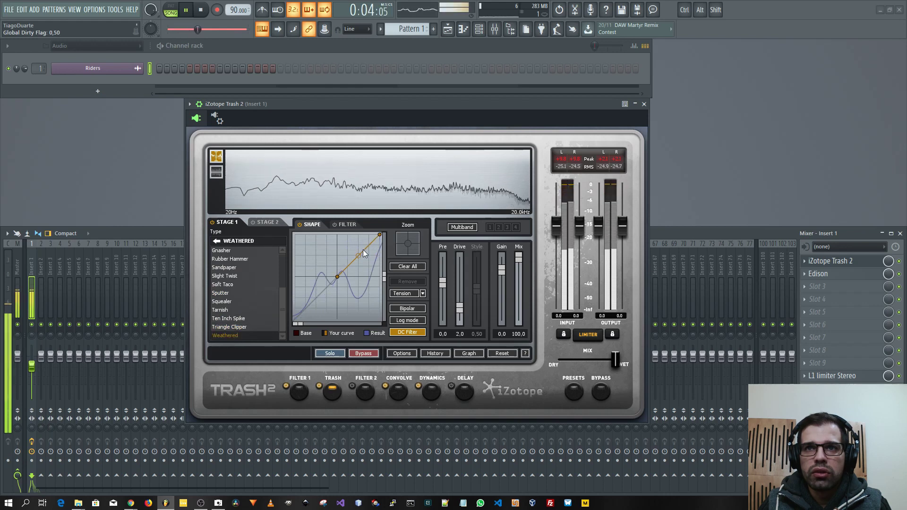
pyautogui.moveTo(359, 256)
pyautogui.mouseDown()
pyautogui.moveTo(350, 241)
pyautogui.moveTo(358, 277)
pyautogui.moveTo(359, 249)
pyautogui.mouseUp()
# - Try Crispy, Smooth Overdrive and Mirror Overdrive, settling on Harmonic Control, then open Filter 2
pyautogui.scroll(3, 242, 284)
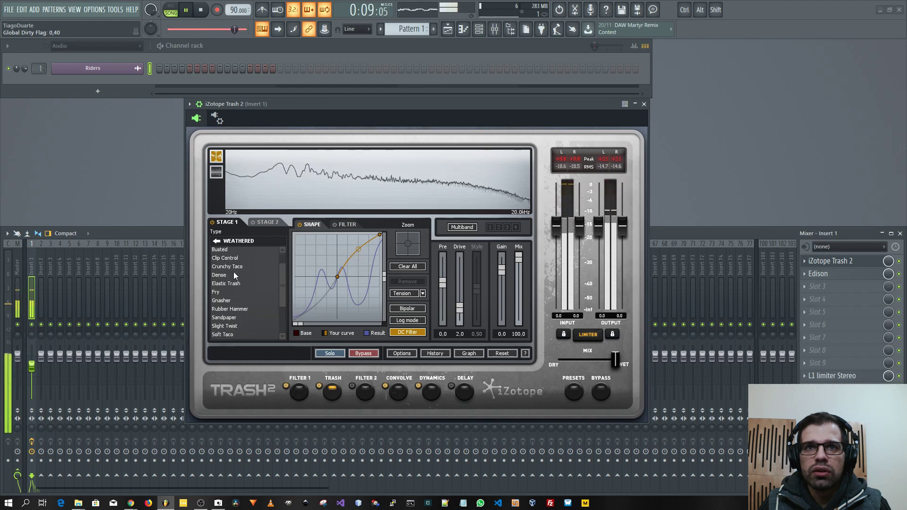
pyautogui.scroll(1, 234, 275)
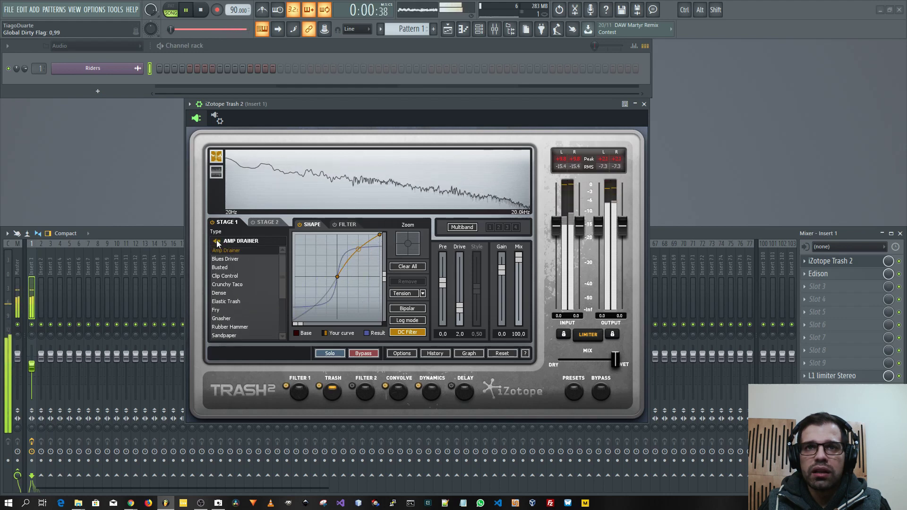
pyautogui.click(218, 241)
pyautogui.click(228, 274)
pyautogui.click(236, 267)
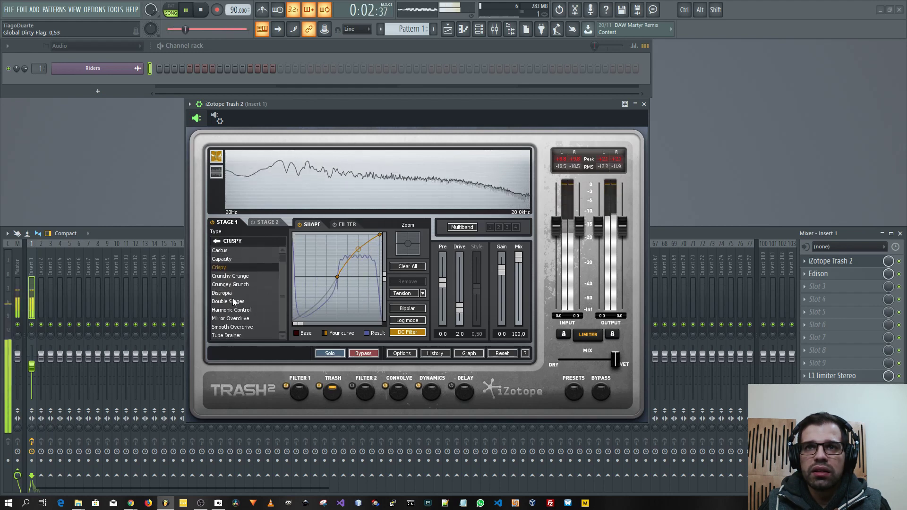
pyautogui.click(240, 327)
pyautogui.click(240, 319)
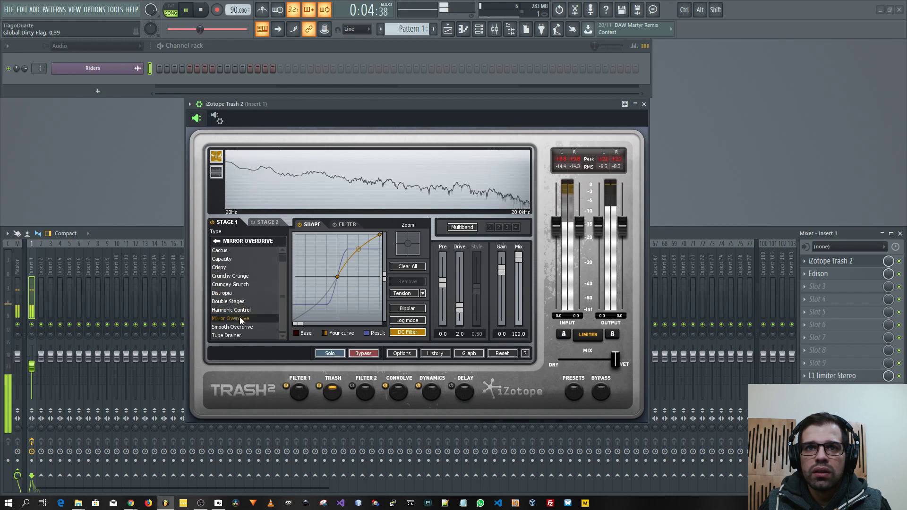
pyautogui.click(235, 311)
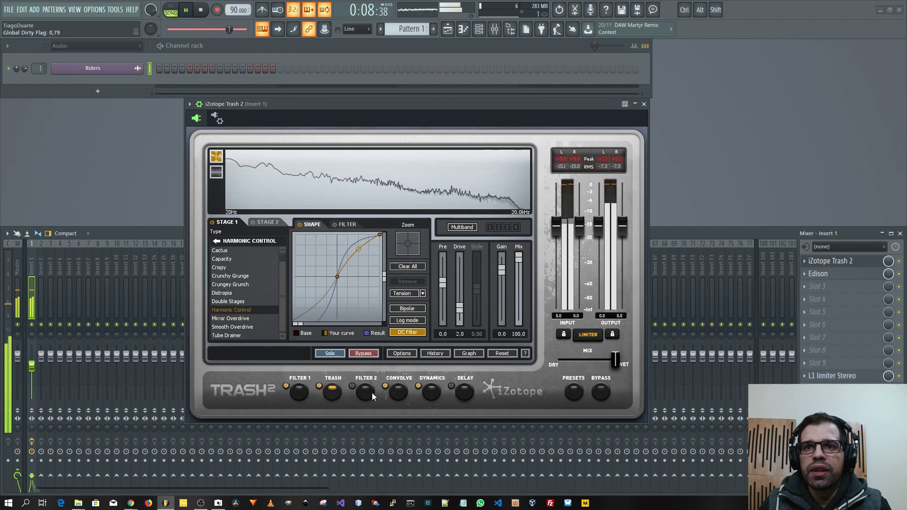
pyautogui.click(359, 391)
# - Dip Filter 2 by about 4 dB near 200 Hz and trim Filter 1's low boost to 3.9 dB
pyautogui.click(351, 387)
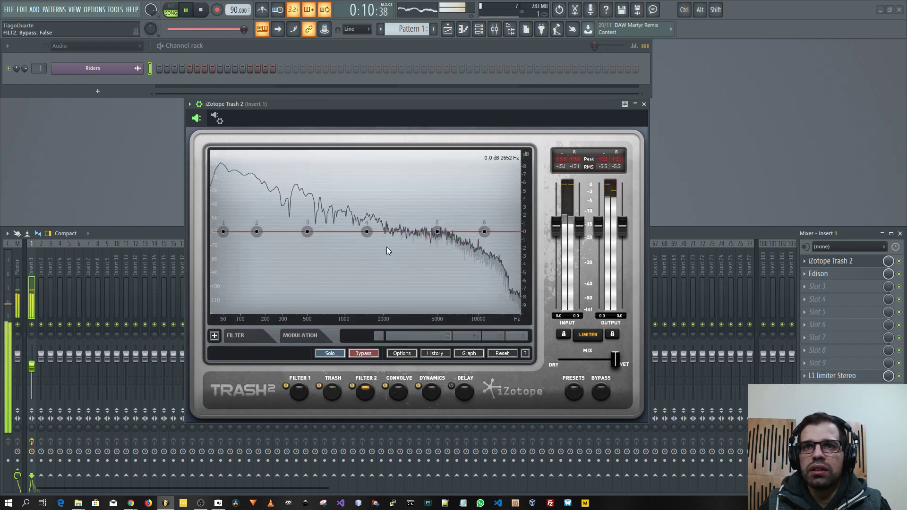
pyautogui.moveTo(256, 232); pyautogui.dragTo(269, 268)
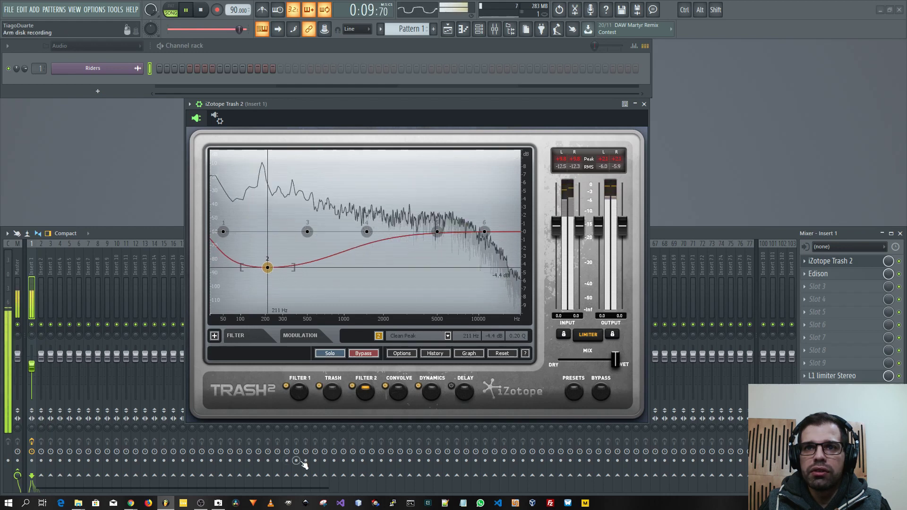
pyautogui.click(300, 382)
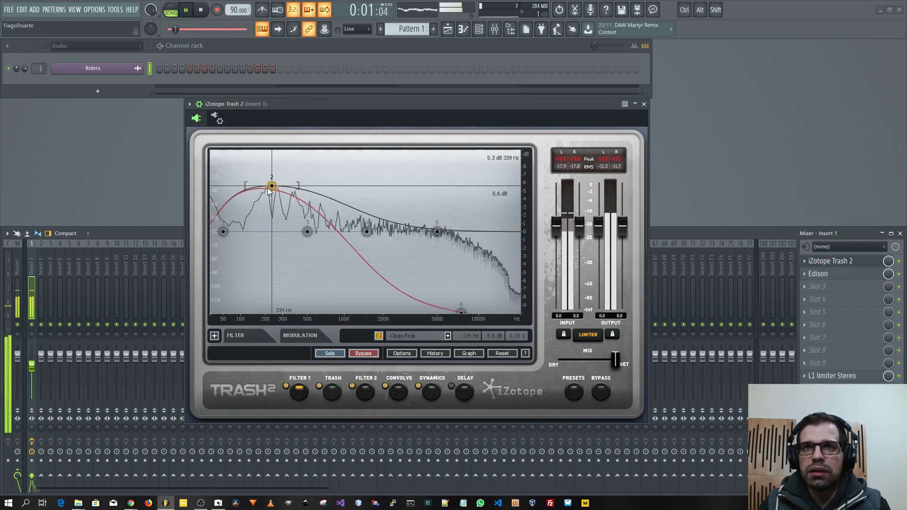
pyautogui.moveTo(274, 189); pyautogui.dragTo(273, 201)
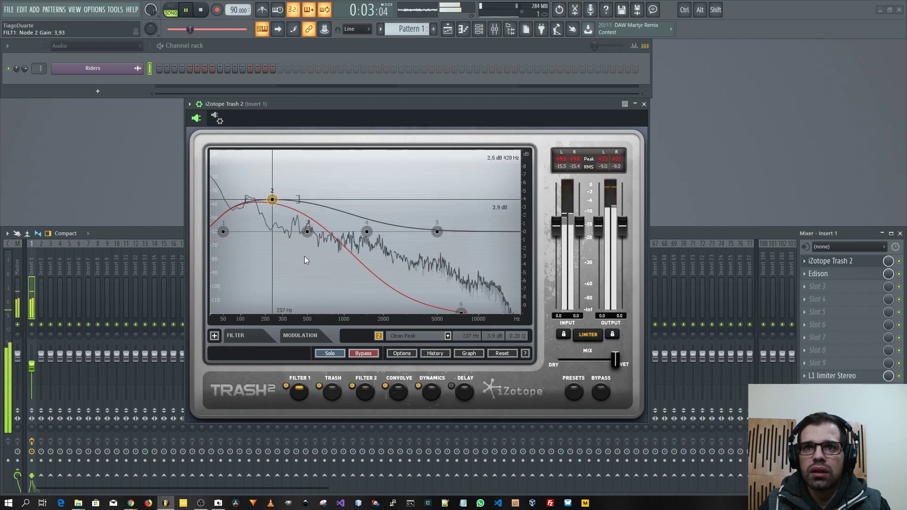
pyautogui.click(367, 395)
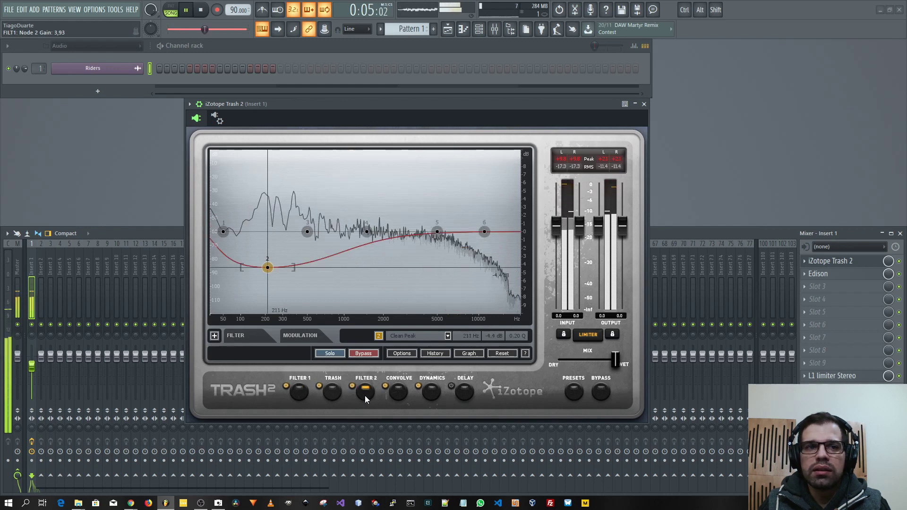
pyautogui.click(399, 398)
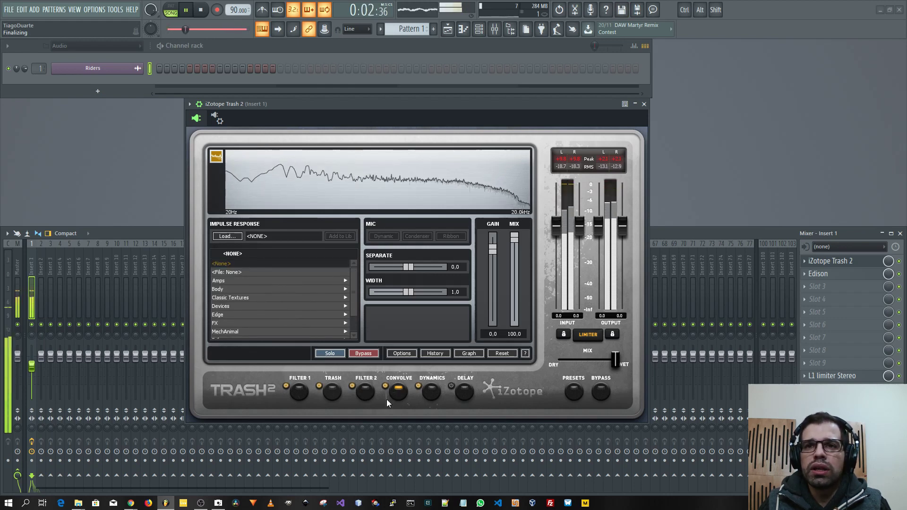
# - Audition the Amps impulse responses Harvard Standard, Waltham 4x10, Worcester and Grafton Bass Cab, landing on Chelsea Classic
pyautogui.scroll(-2, 239, 294)
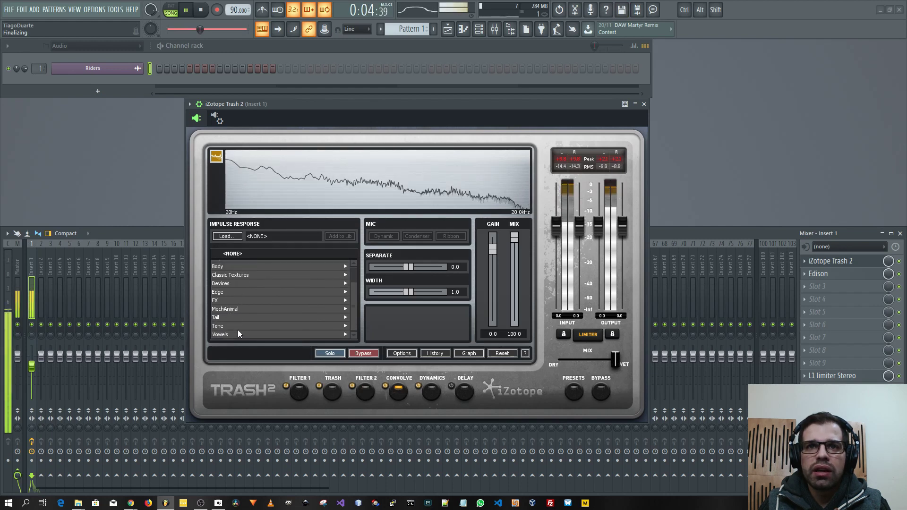
pyautogui.scroll(2, 244, 300)
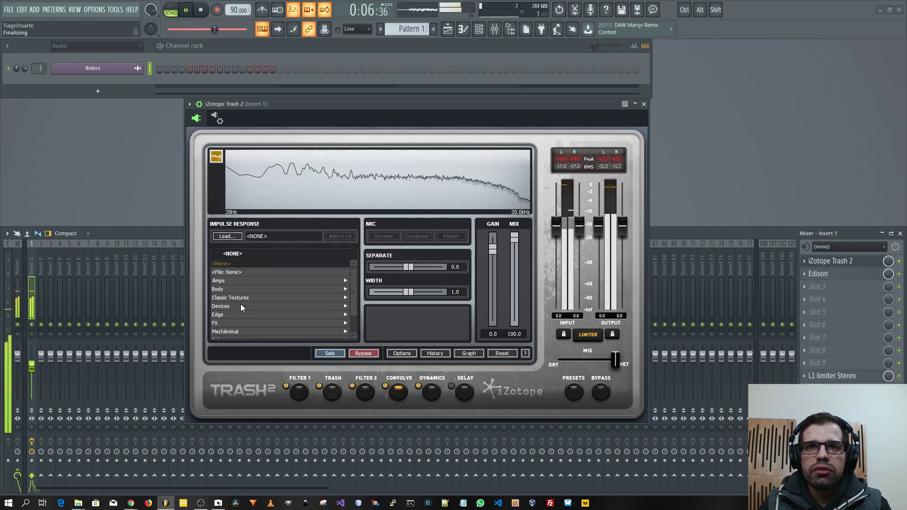
pyautogui.click(227, 279)
pyautogui.scroll(-4, 234, 293)
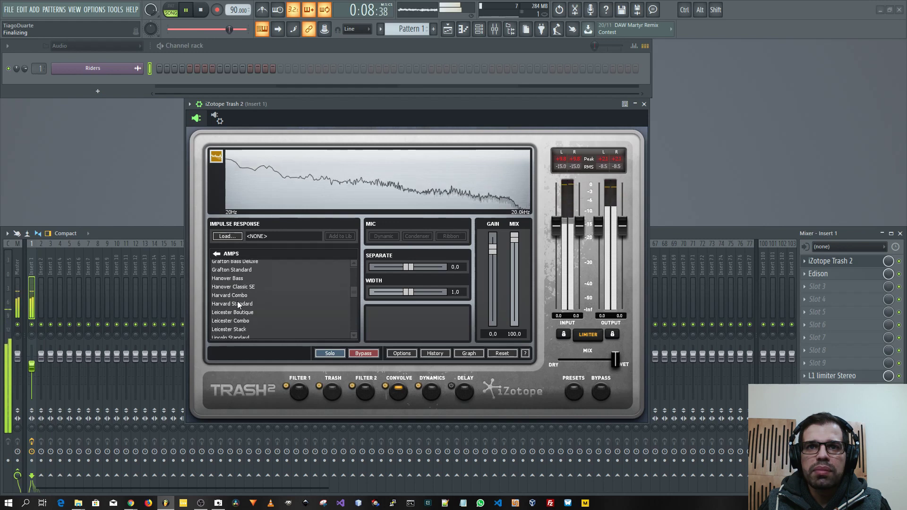
pyautogui.click(237, 304)
pyautogui.scroll(-3, 236, 322)
pyautogui.click(239, 302)
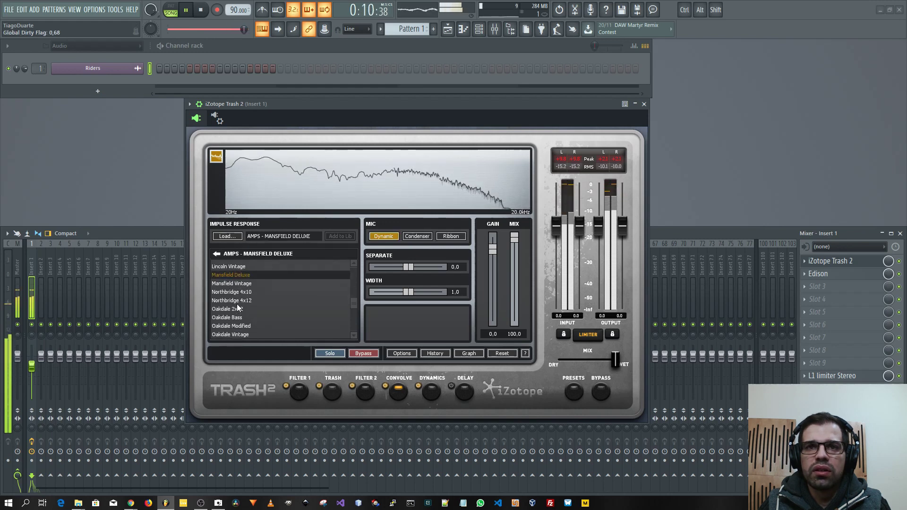
pyautogui.scroll(-1, 236, 308)
pyautogui.scroll(-3, 237, 304)
pyautogui.click(234, 291)
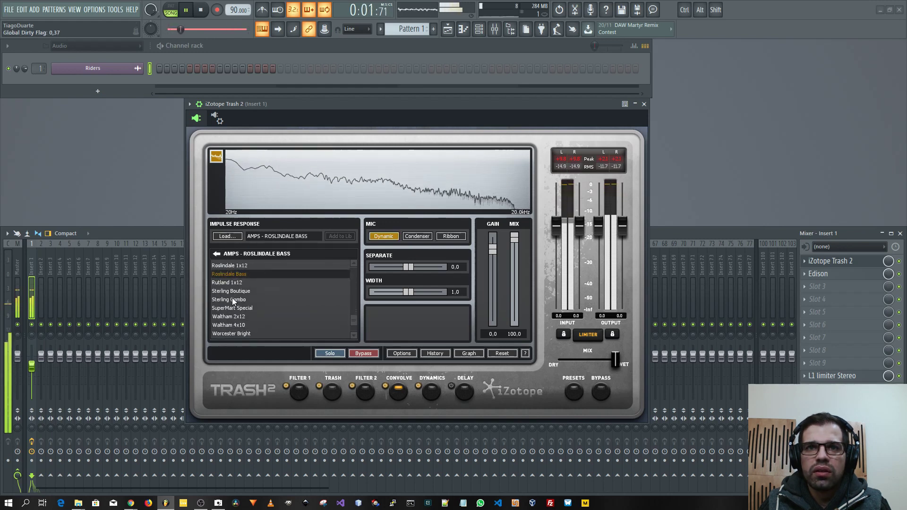
pyautogui.scroll(-2, 232, 295)
pyautogui.click(232, 295)
pyautogui.click(232, 302)
pyautogui.click(231, 318)
pyautogui.scroll(-1, 231, 336)
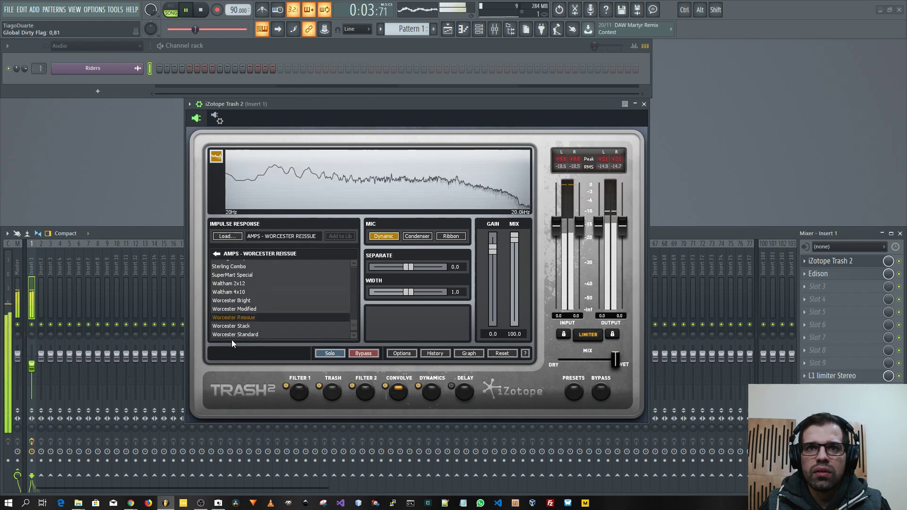
pyautogui.scroll(12, 239, 326)
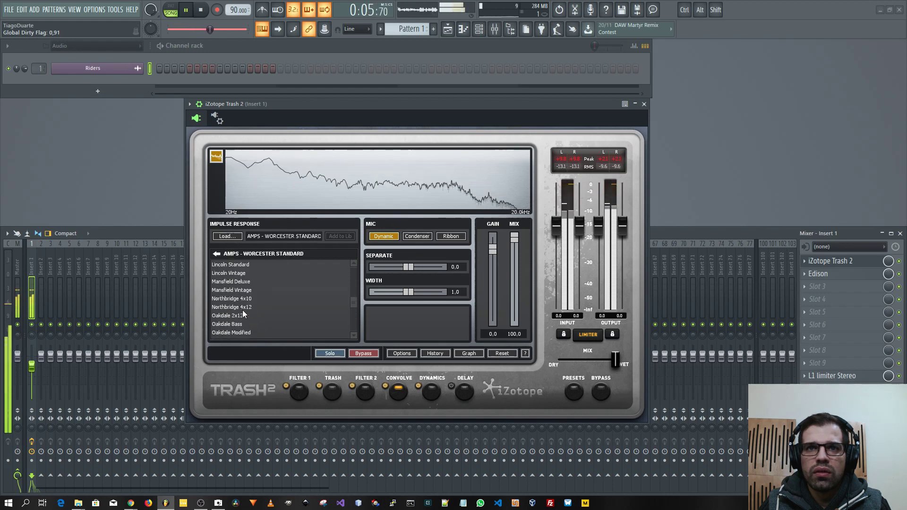
pyautogui.click(233, 289)
pyautogui.click(232, 281)
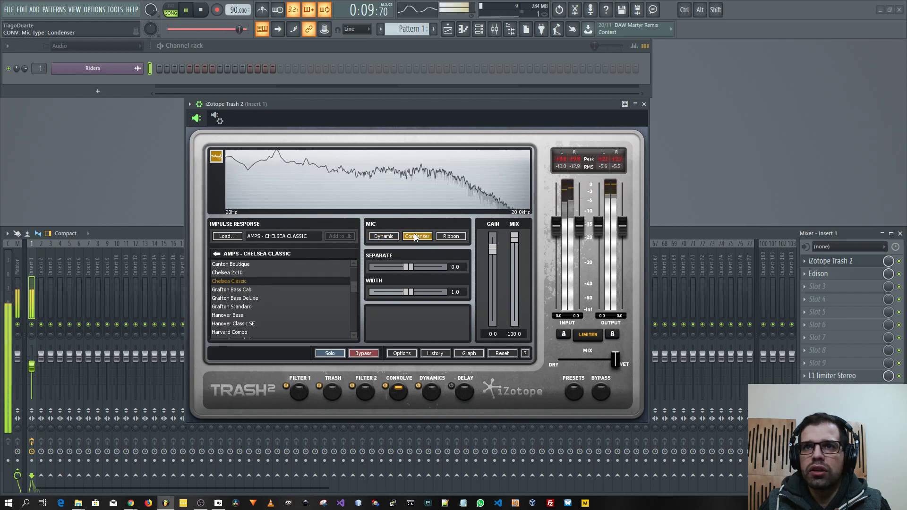
# - Set the mic to Dynamic, try the Allston, Boxboro, Brighton and Brockton IRs, then settle on Chelsea Classic
pyautogui.click(385, 237)
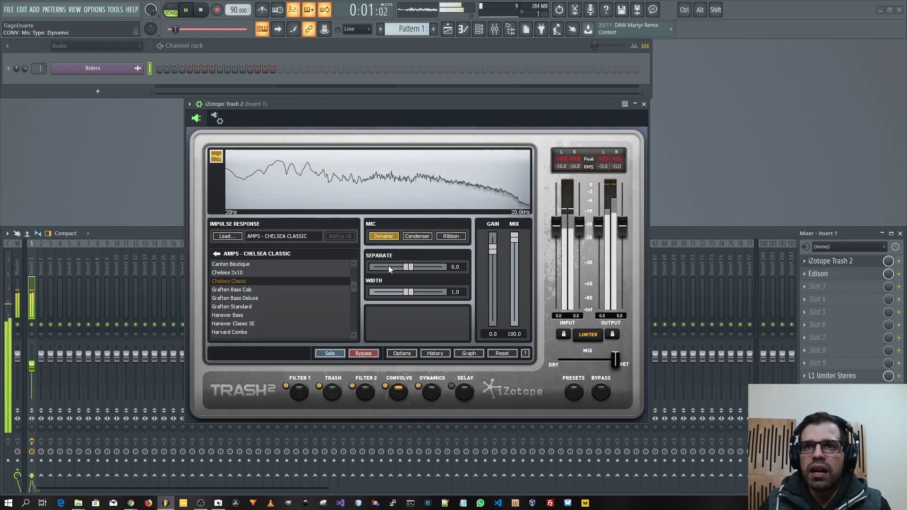
pyautogui.scroll(4, 230, 279)
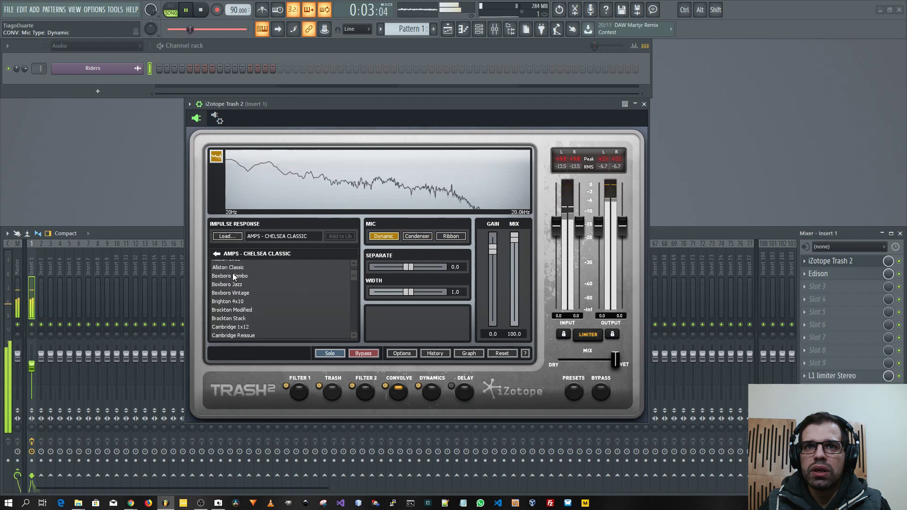
pyautogui.click(228, 272)
pyautogui.click(230, 264)
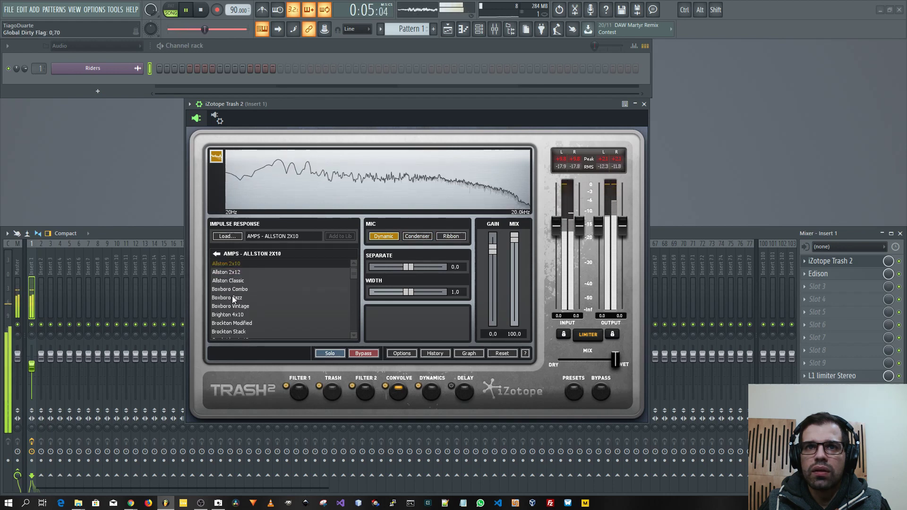
pyautogui.click(231, 296)
pyautogui.click(225, 306)
pyautogui.click(230, 315)
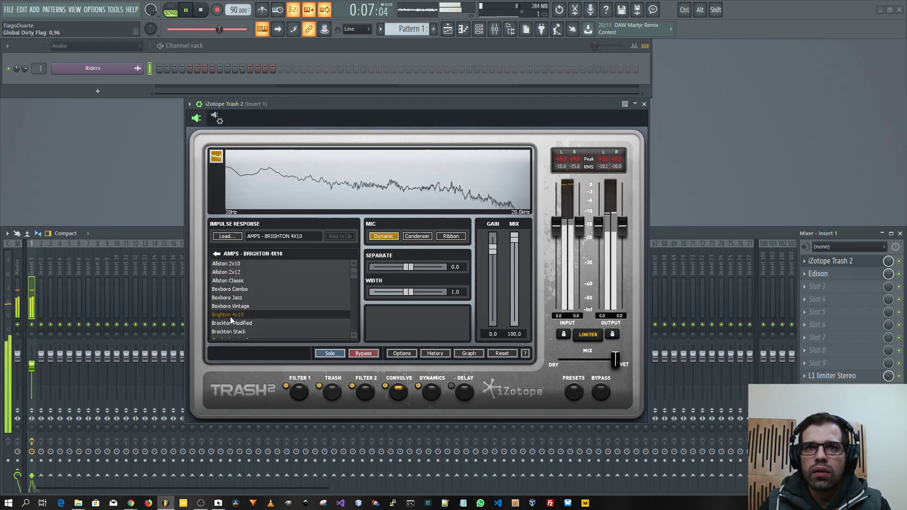
pyautogui.click(232, 323)
pyautogui.click(230, 332)
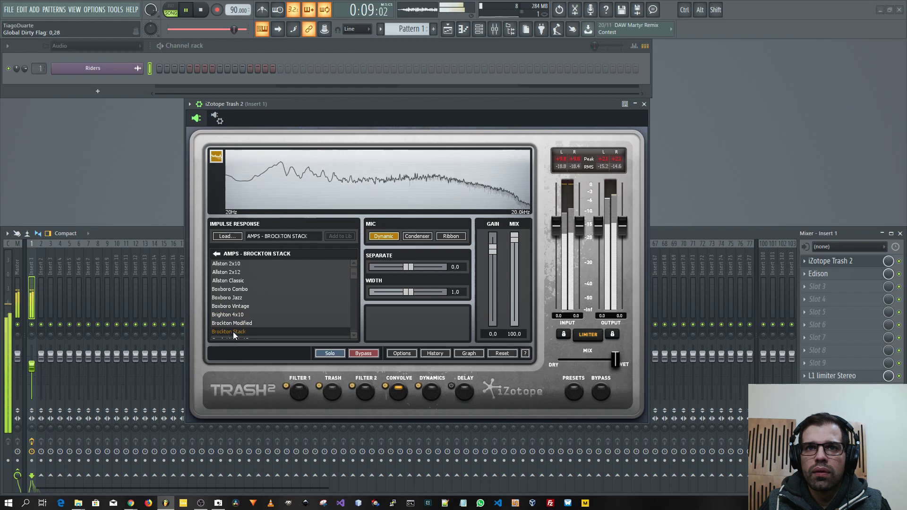
pyautogui.scroll(-2, 234, 325)
pyautogui.click(230, 298)
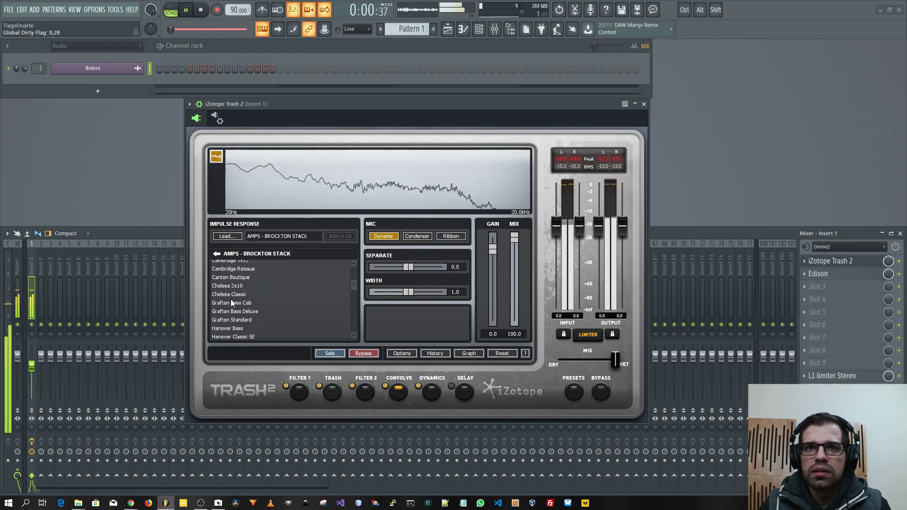
pyautogui.scroll(-1, 231, 299)
pyautogui.click(234, 306)
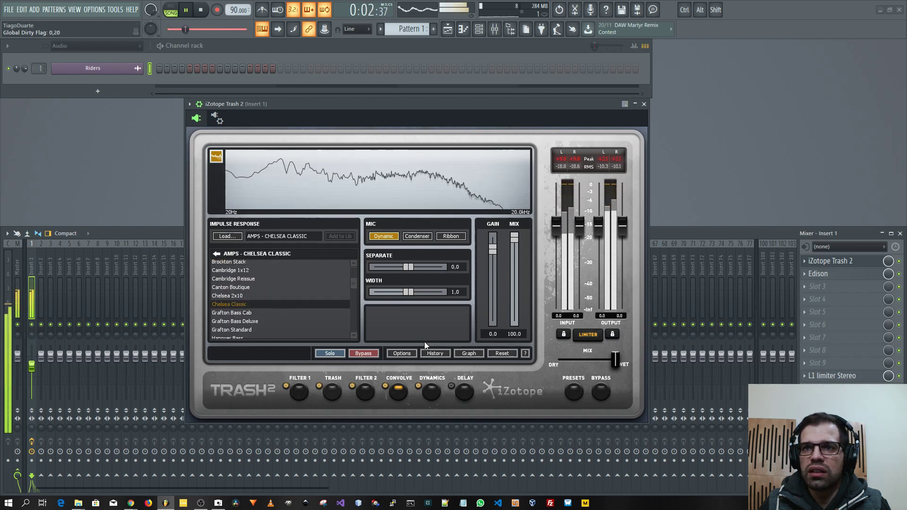
# - Set the compressor to a threshold of about -14 dB with a 1.9:1 ratio
pyautogui.click(434, 390)
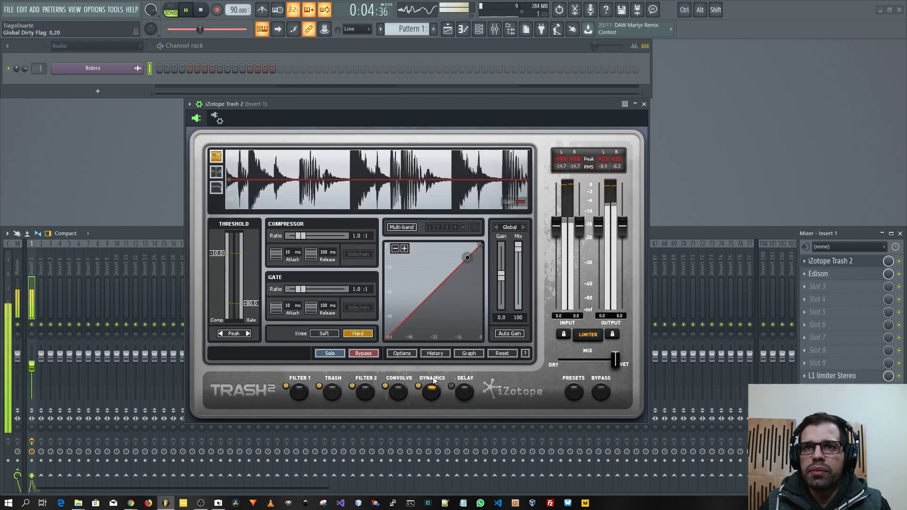
pyautogui.moveTo(467, 258); pyautogui.dragTo(456, 271)
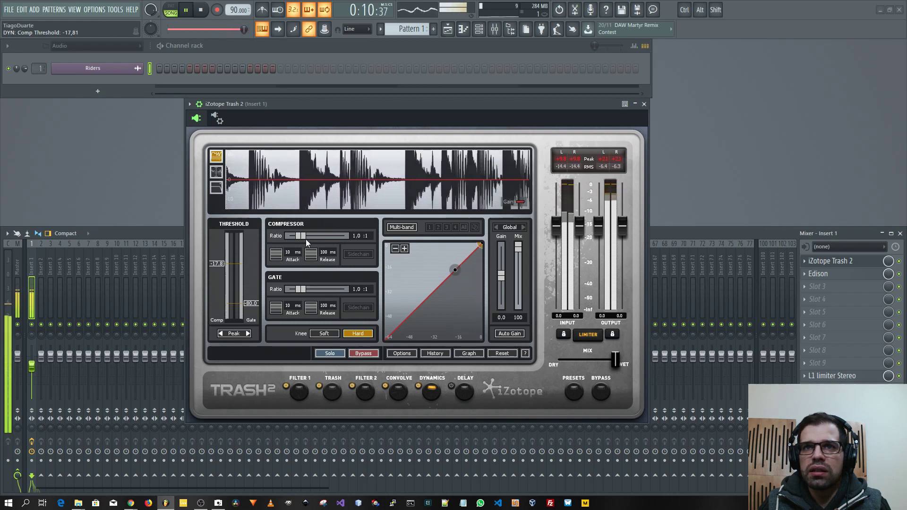
pyautogui.moveTo(300, 236); pyautogui.dragTo(308, 237)
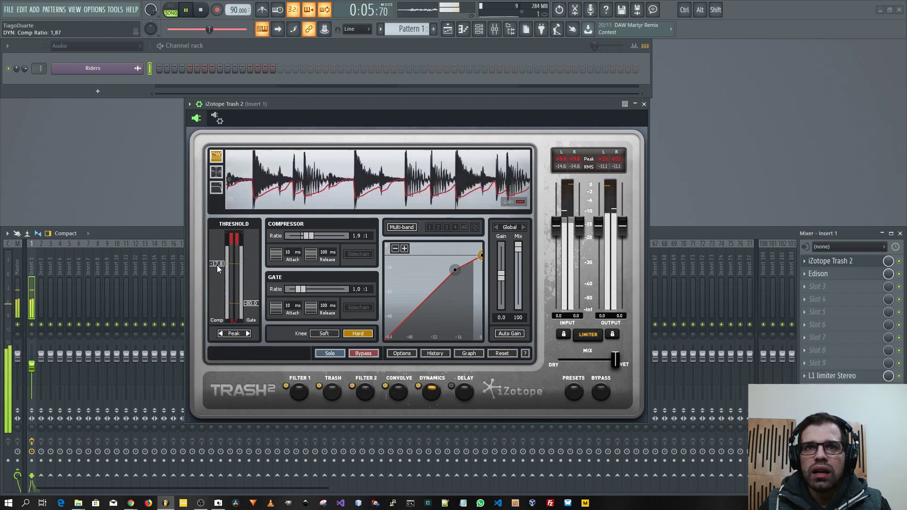
pyautogui.moveTo(216, 265); pyautogui.dragTo(217, 252)
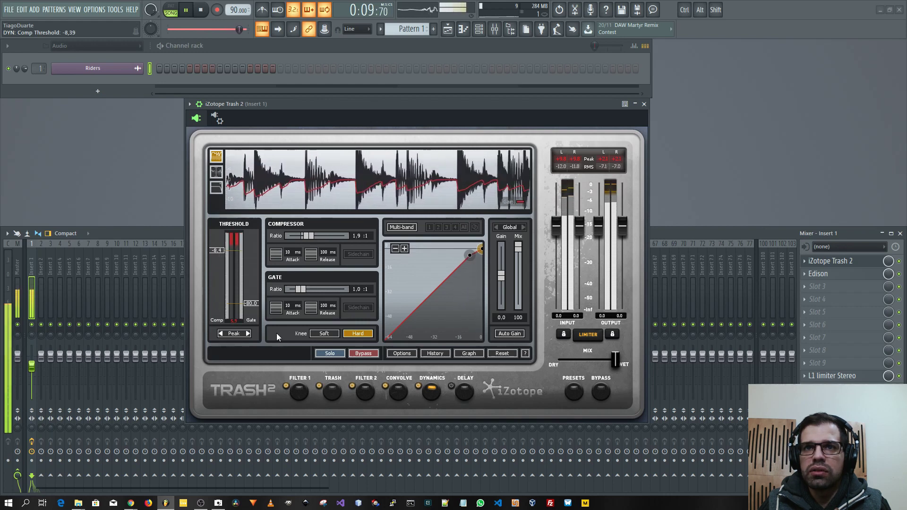
# - Raise the gate threshold to about -13.4 dB with a 3.8:1 ratio
pyautogui.moveTo(252, 297); pyautogui.dragTo(317, 291)
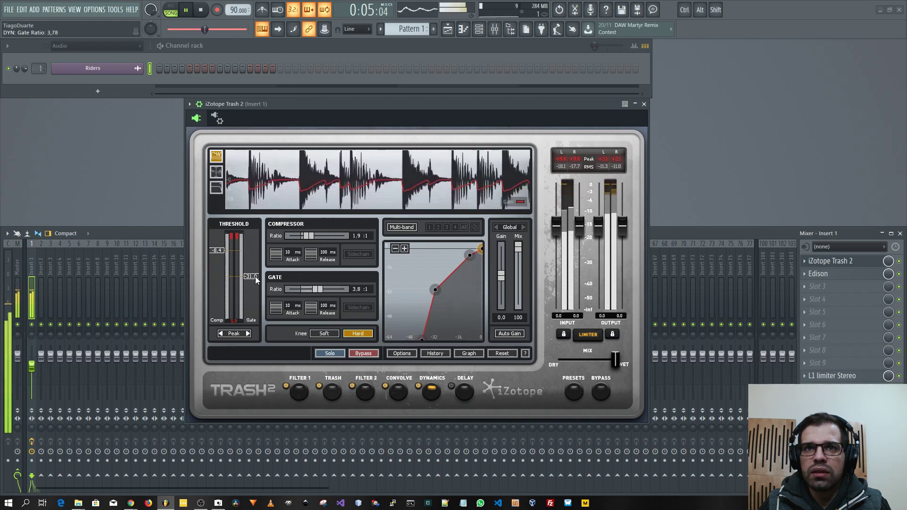
pyautogui.moveTo(255, 276); pyautogui.dragTo(259, 260)
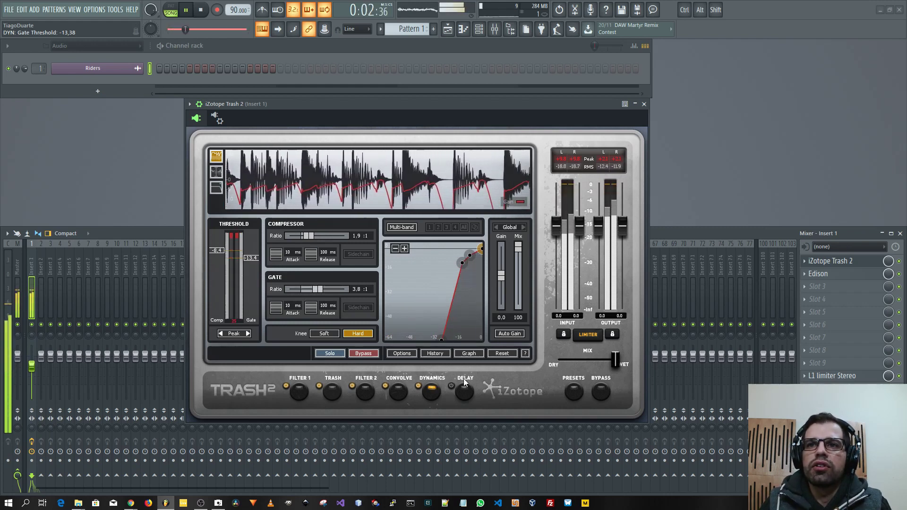
pyautogui.click(463, 396)
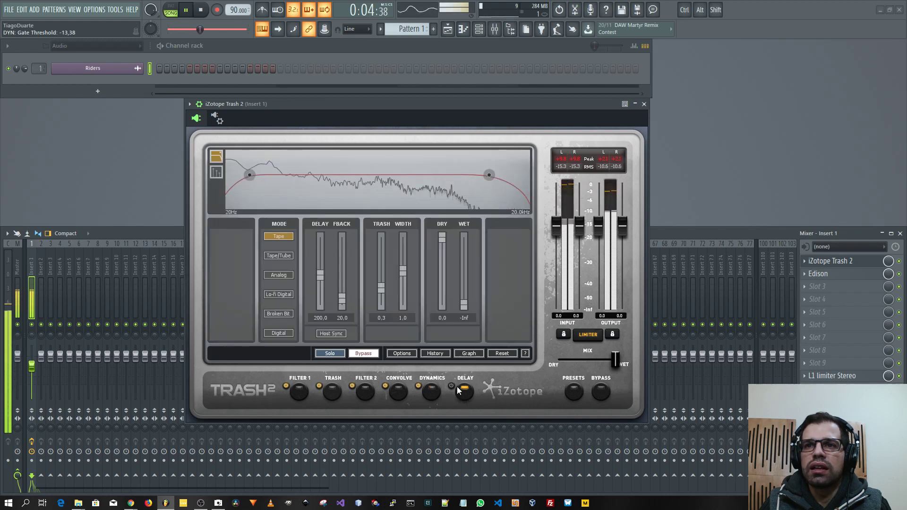
# - Turn on the delay in Tape/Tube mode with the wet level at -12 dB
pyautogui.click(451, 386)
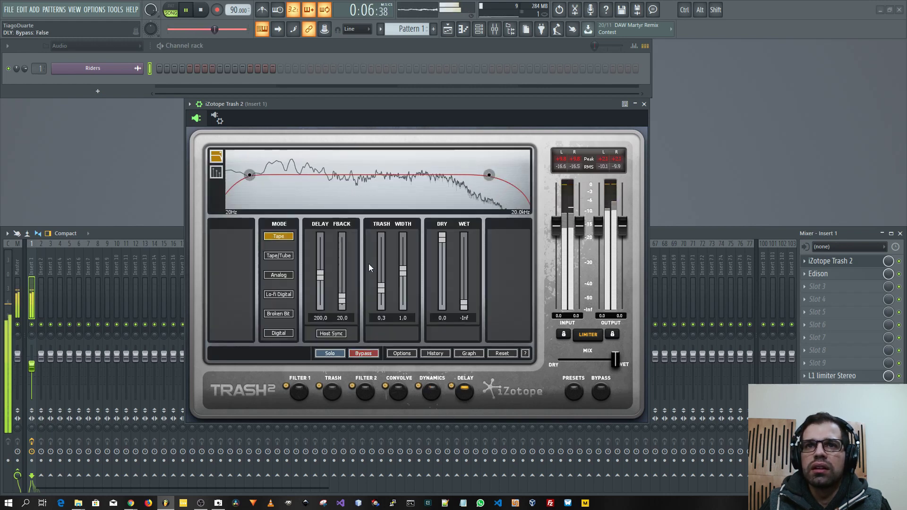
pyautogui.click(287, 255)
pyautogui.moveTo(463, 306); pyautogui.dragTo(472, 265)
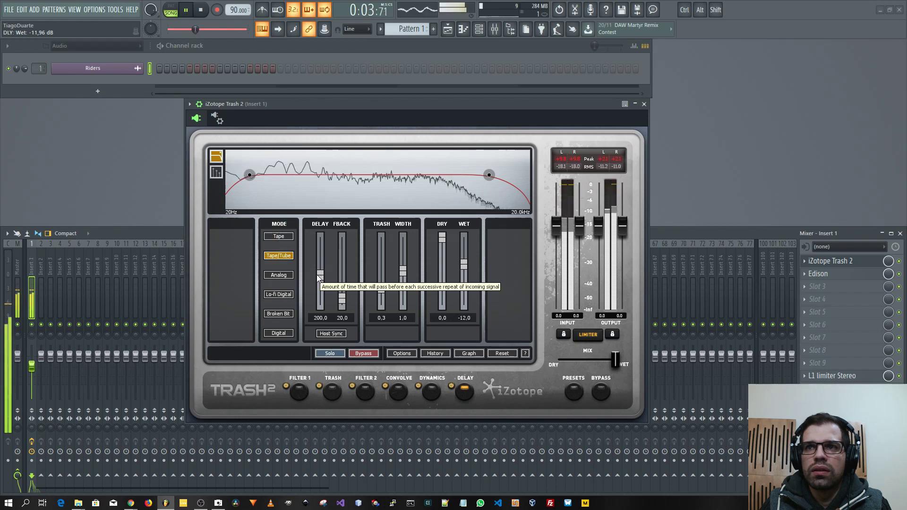
# - Reset the input and output peak readouts and adjust the global mix, leaving it at 100
pyautogui.click(608, 159)
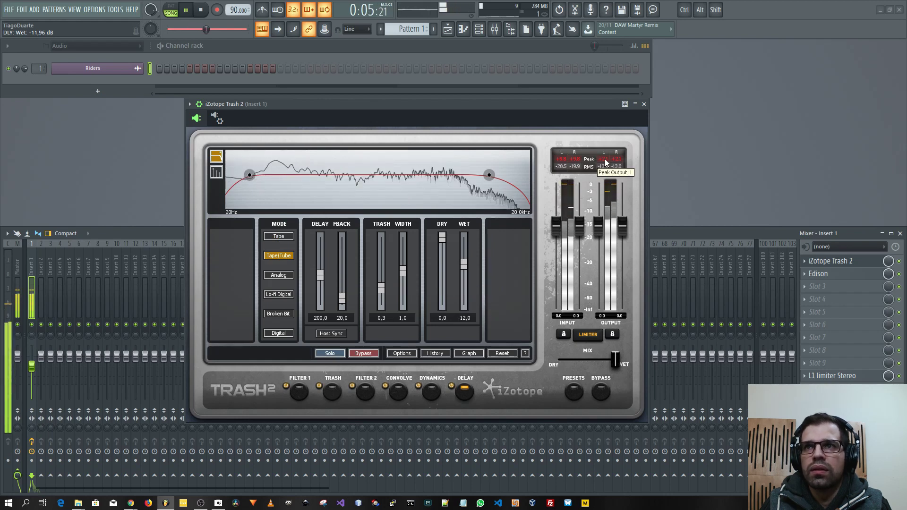
pyautogui.click(571, 160)
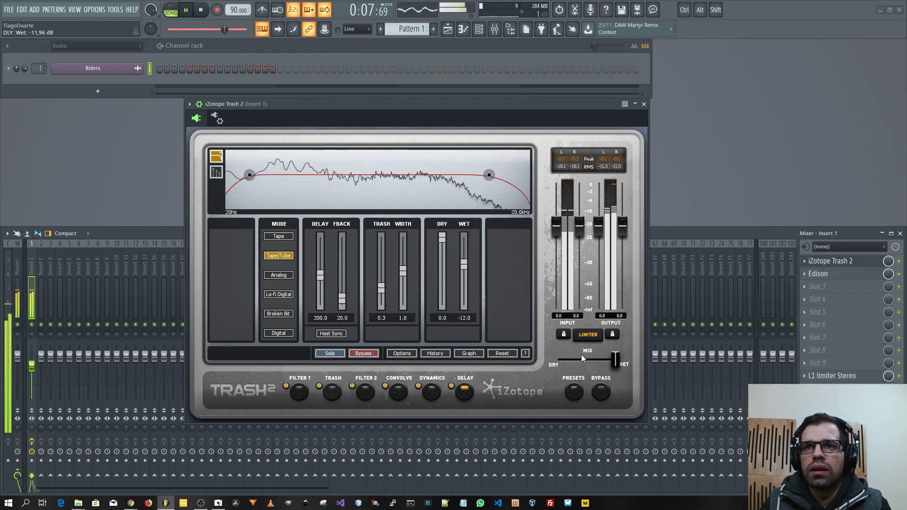
pyautogui.click(614, 360)
pyautogui.moveTo(613, 361)
pyautogui.mouseDown()
pyautogui.moveTo(575, 364)
pyautogui.moveTo(620, 376)
pyautogui.mouseUp()
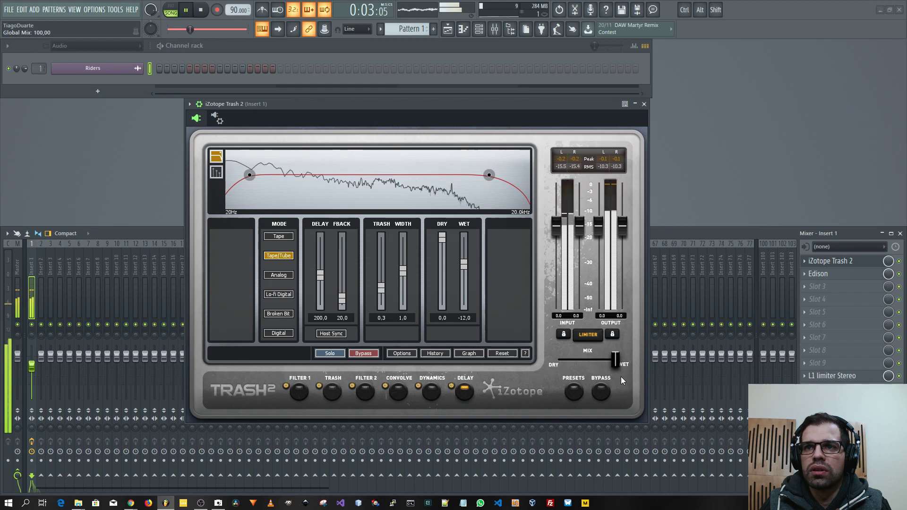
# - Compare with bypass, then lower Filter 1's 250 Hz node to about 2 dB and cut its high shelf near 7.6 kHz
pyautogui.click(602, 393)
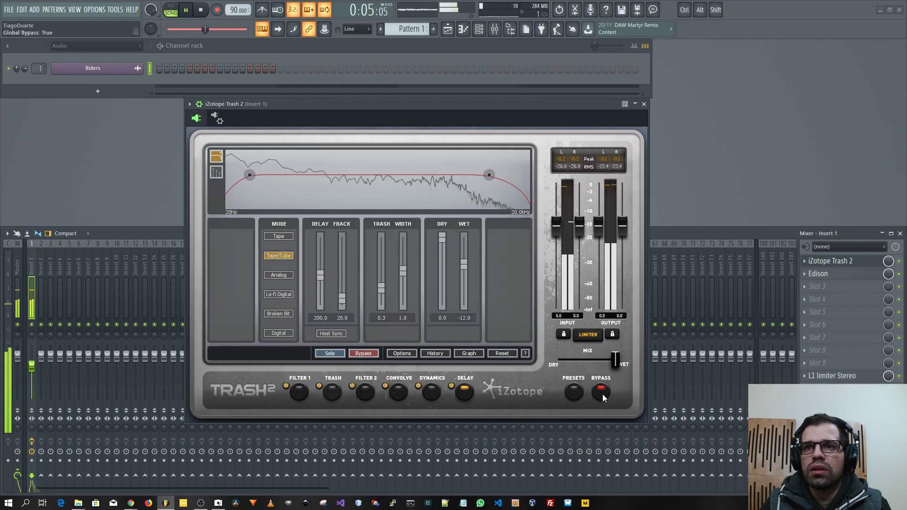
pyautogui.click(603, 396)
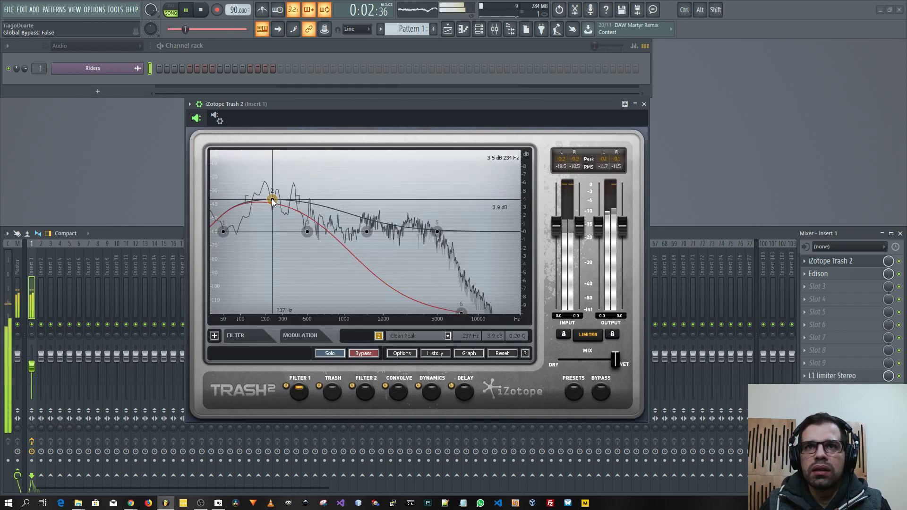
pyautogui.moveTo(273, 203); pyautogui.dragTo(278, 216)
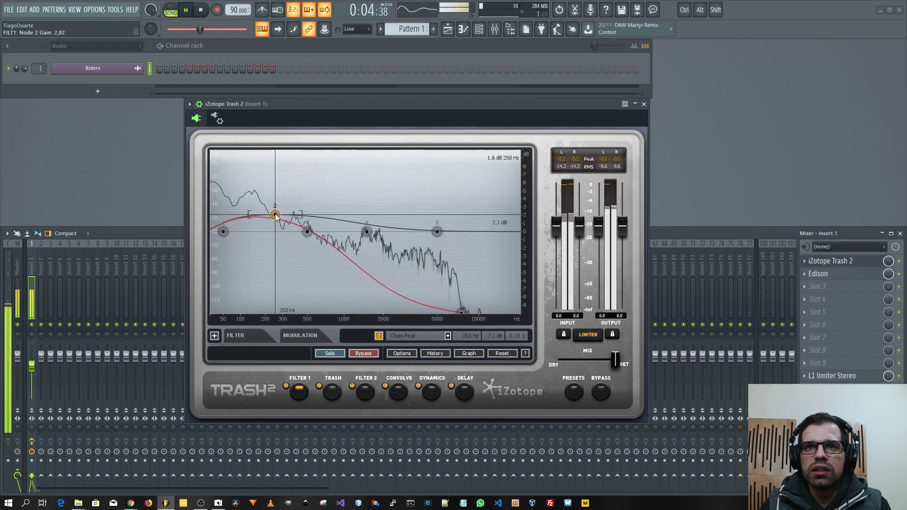
pyautogui.moveTo(464, 312); pyautogui.dragTo(465, 290)
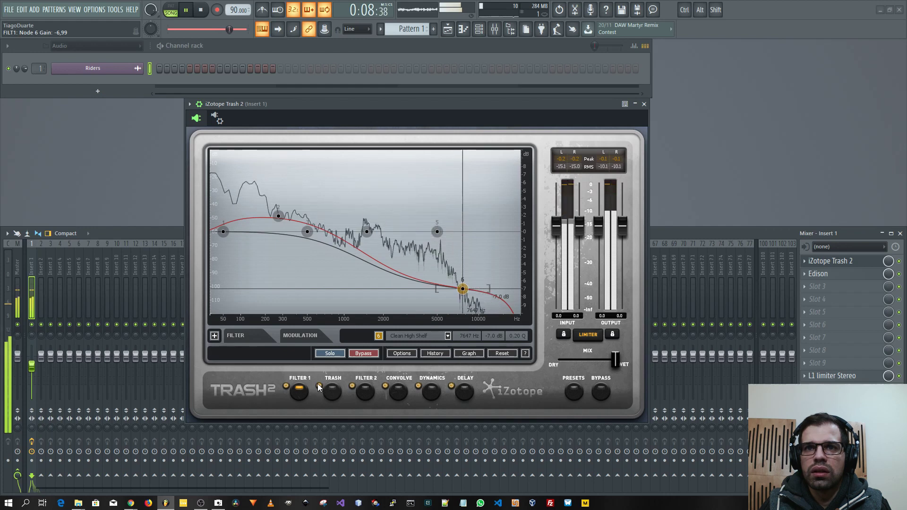
# - On Filter 2, deepen the low dip to -4.8 dB near 219 Hz and add a 2.0 dB bell near 2466 Hz
pyautogui.click(365, 390)
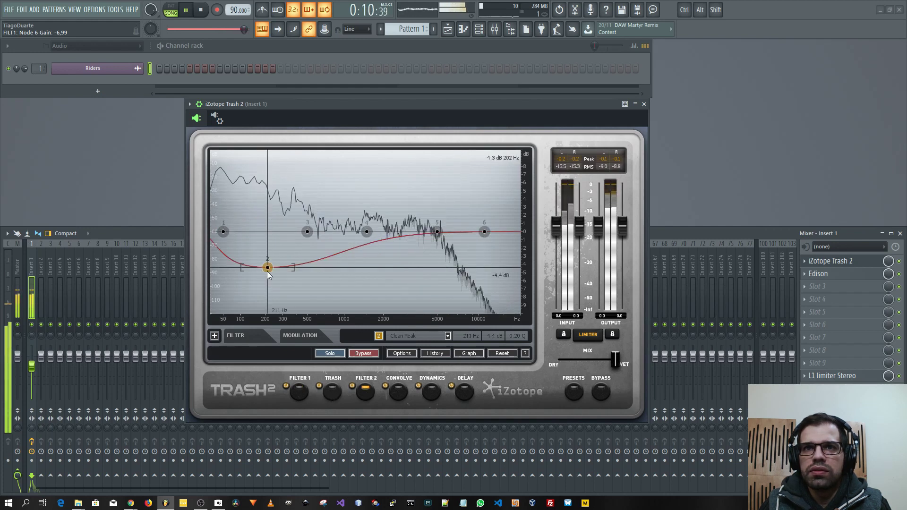
pyautogui.moveTo(267, 268)
pyautogui.mouseDown()
pyautogui.moveTo(273, 210)
pyautogui.moveTo(273, 273)
pyautogui.mouseUp()
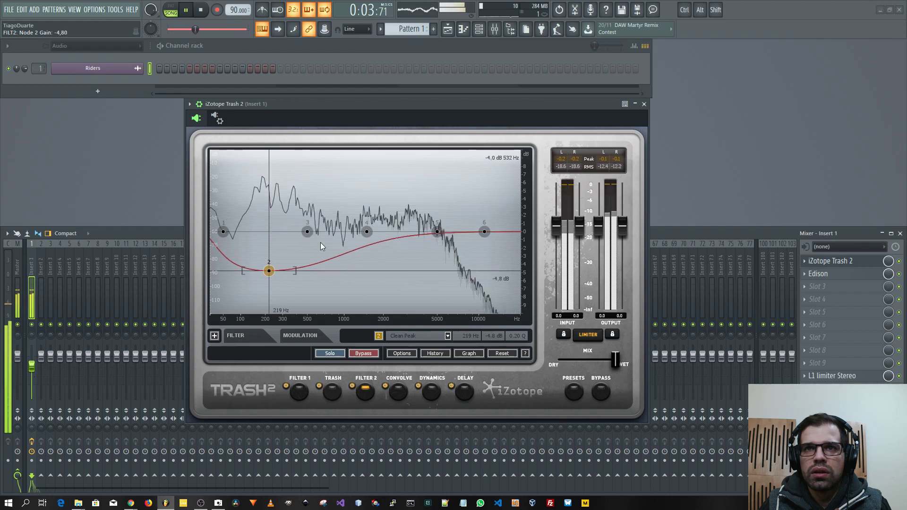
pyautogui.moveTo(368, 231); pyautogui.dragTo(395, 216)
pyautogui.click(360, 197)
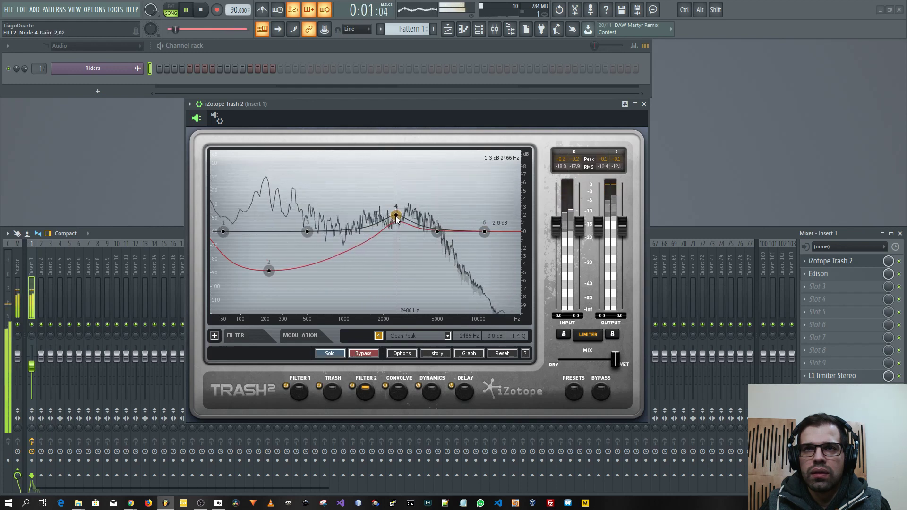
pyautogui.click(464, 392)
pyautogui.click(601, 392)
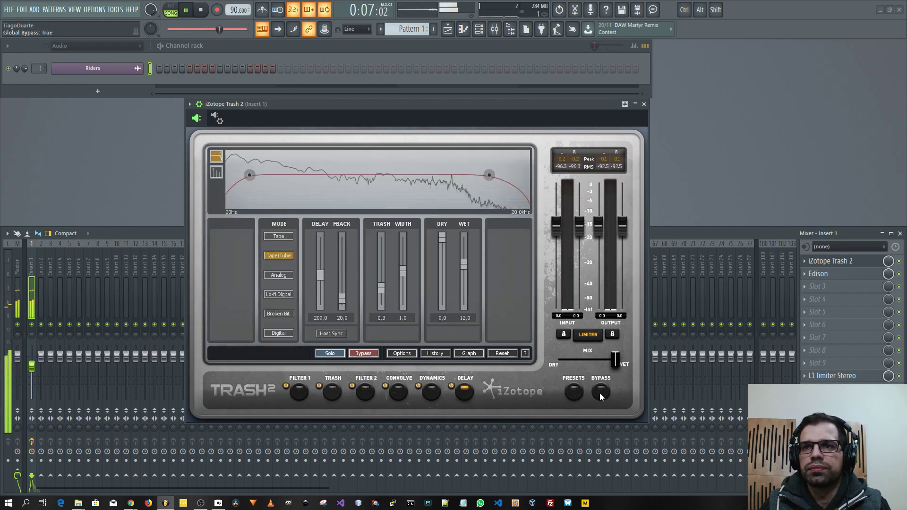
pyautogui.click(600, 392)
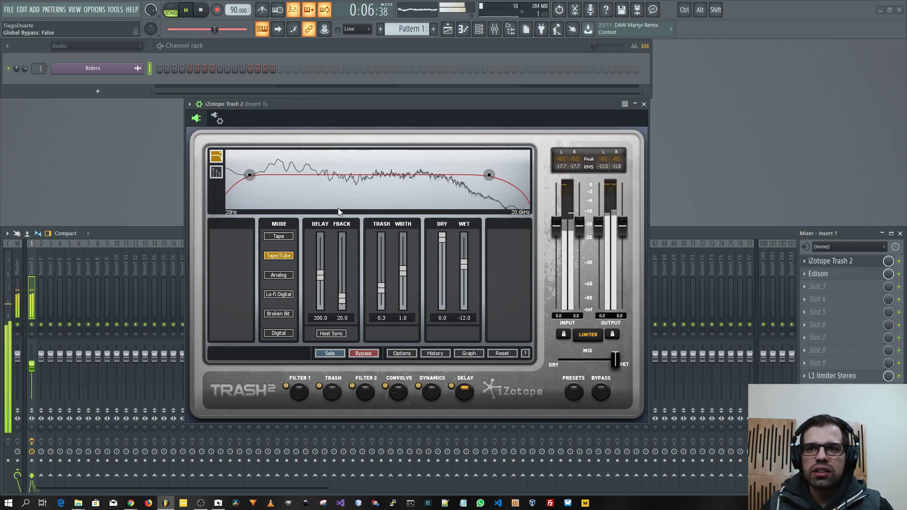
pyautogui.click(601, 392)
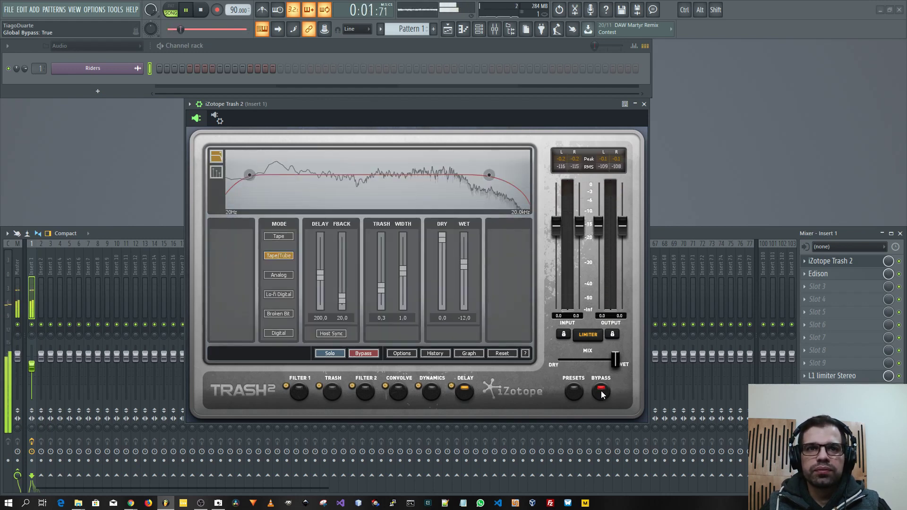
pyautogui.click(601, 390)
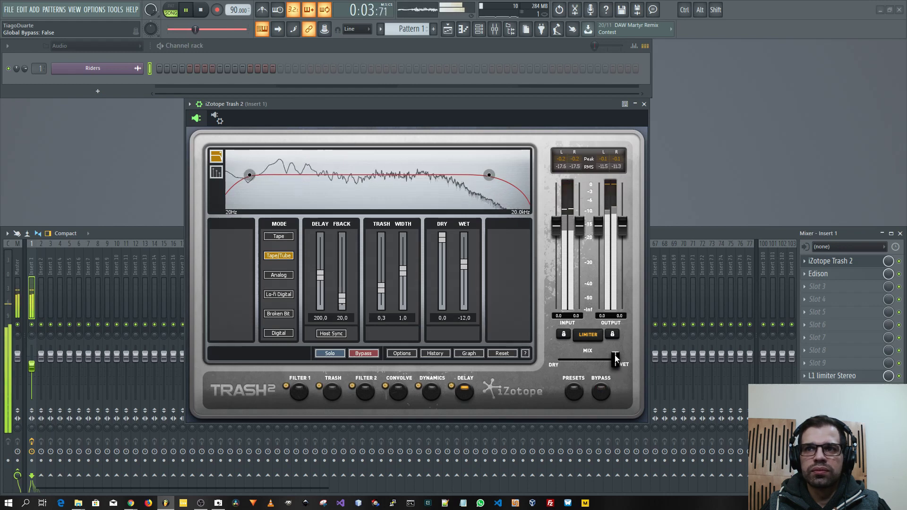
pyautogui.moveTo(614, 365); pyautogui.dragTo(639, 370)
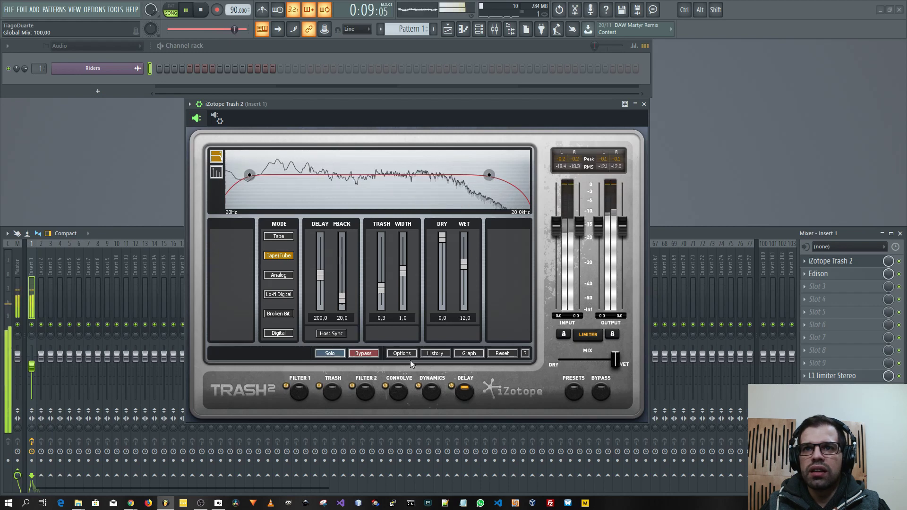
# - Check the Dynamics spectrum and waveform views, then set the Convolve mic type to Ribbon
pyautogui.click(429, 395)
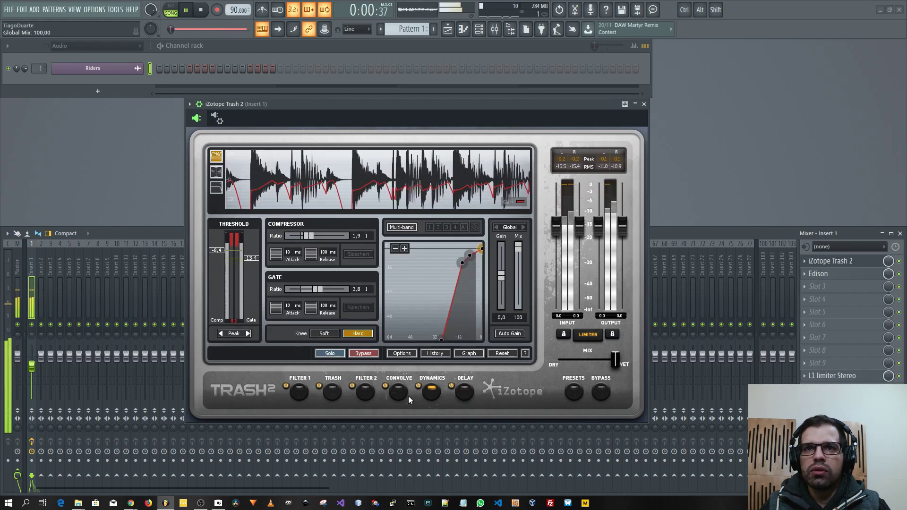
pyautogui.click(216, 171)
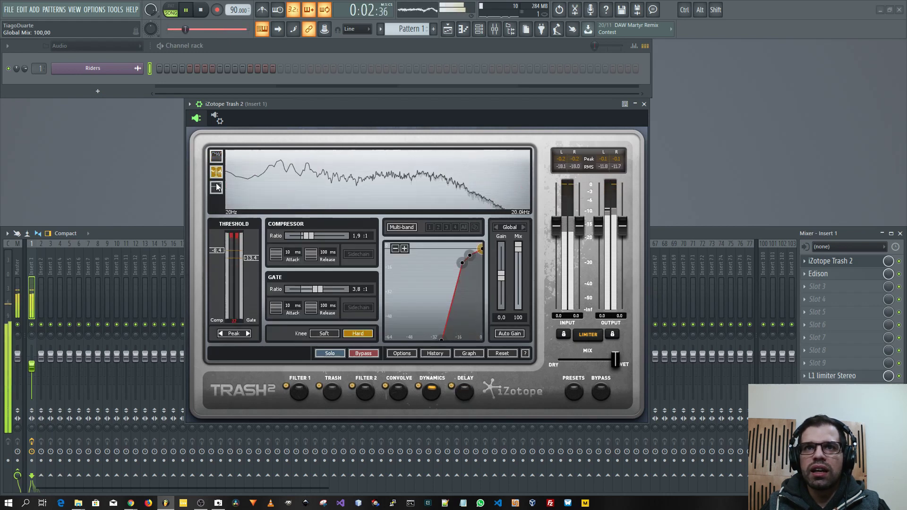
pyautogui.click(216, 156)
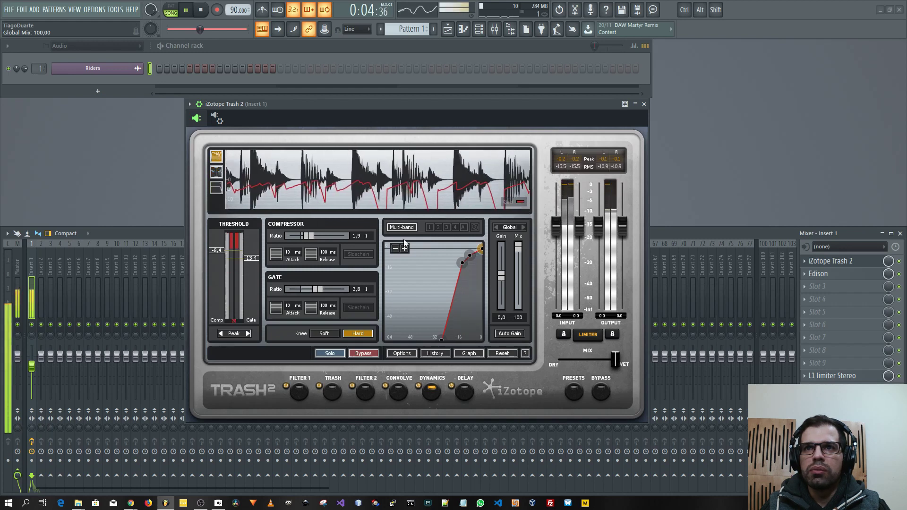
pyautogui.click(399, 393)
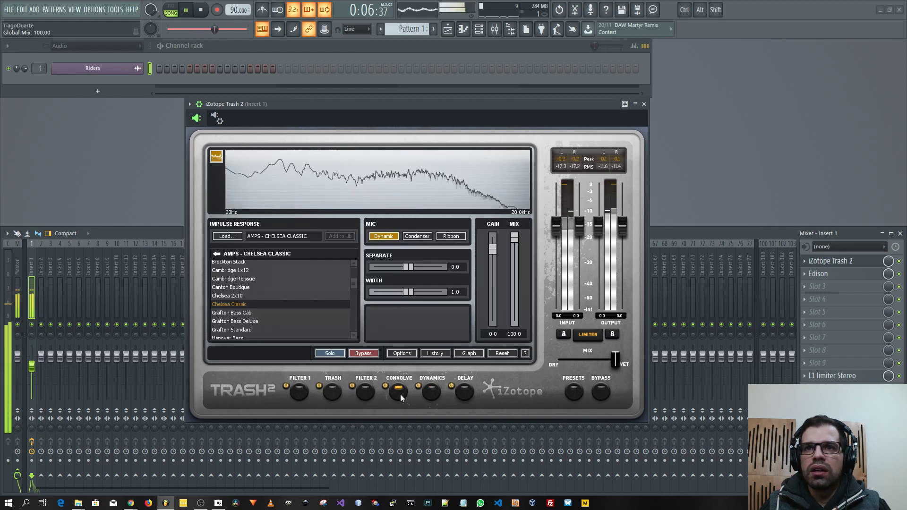
pyautogui.click(416, 236)
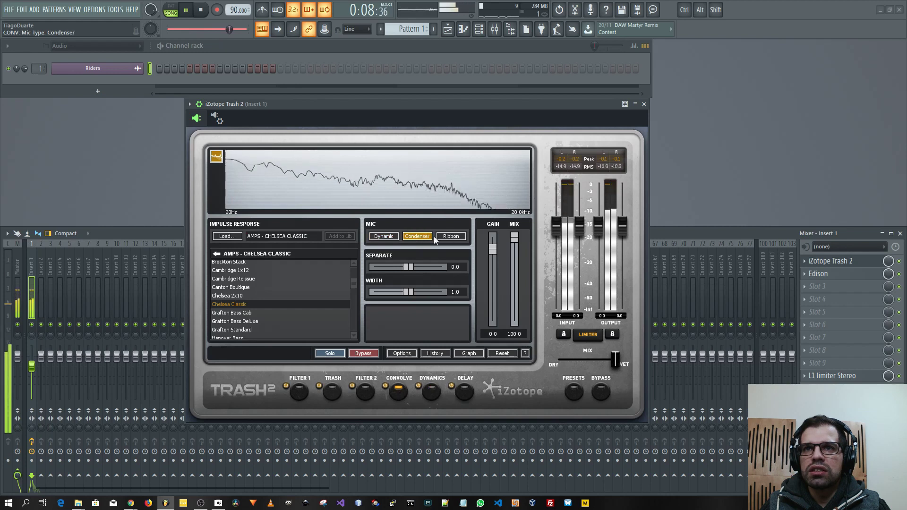
pyautogui.click(450, 237)
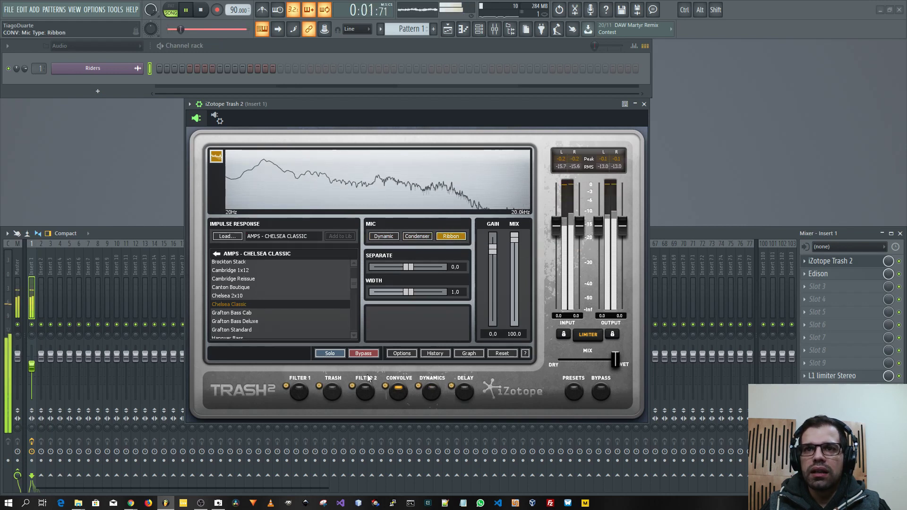
# - Browse Filter 2's filter type list, then show the Trash page with Stage 1 on Harmonic Control
pyautogui.click(368, 392)
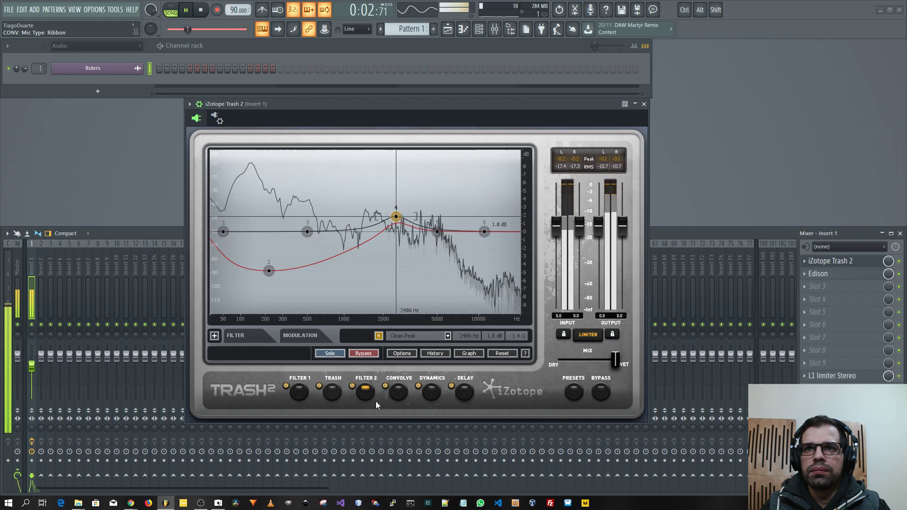
pyautogui.click(447, 336)
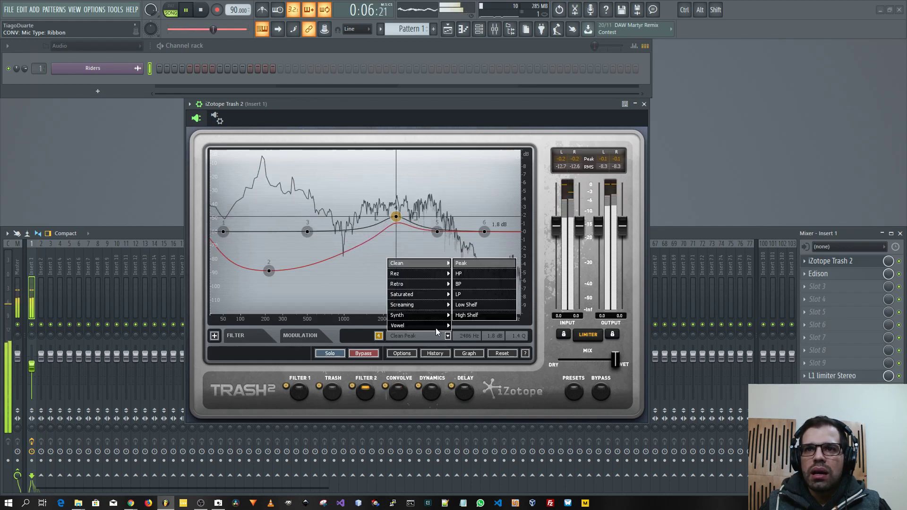
pyautogui.click(332, 395)
pyautogui.click(331, 394)
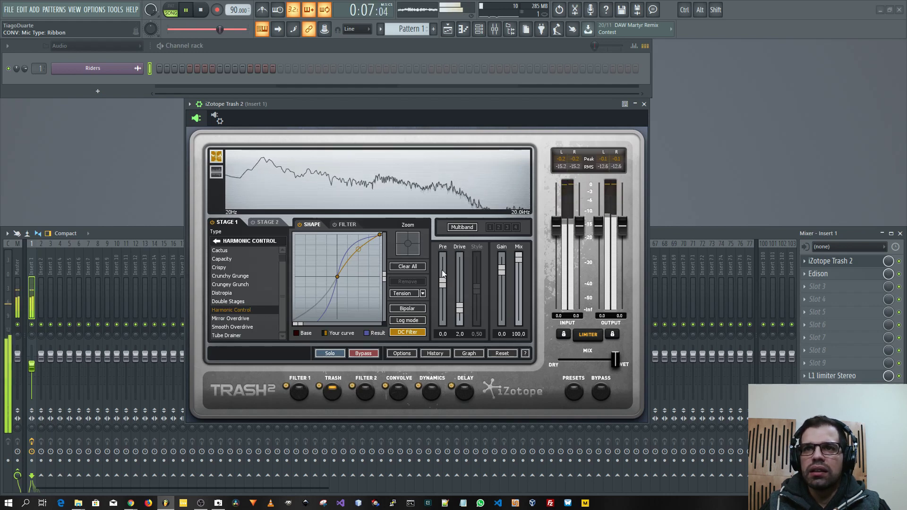
# - Try the distortion curve's Bipolar and Log modes, leaving Log off
pyautogui.click(422, 293)
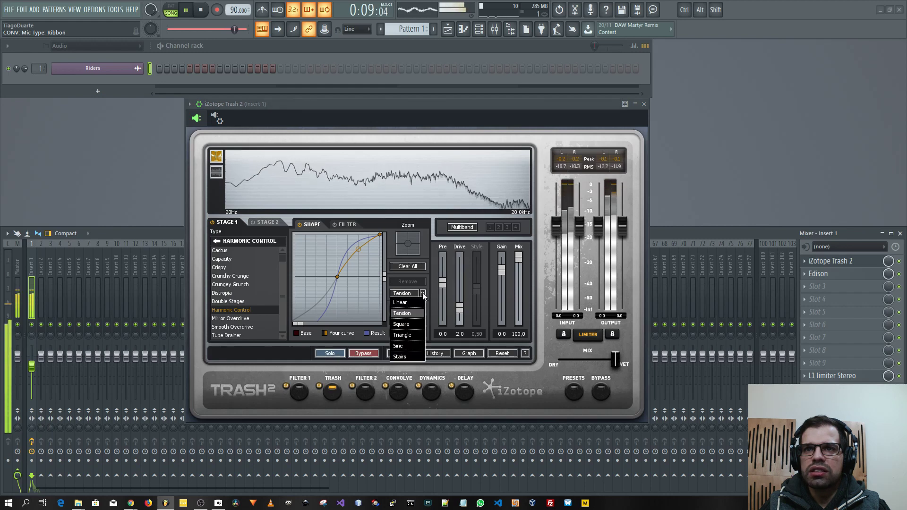
pyautogui.click(424, 293)
pyautogui.click(407, 308)
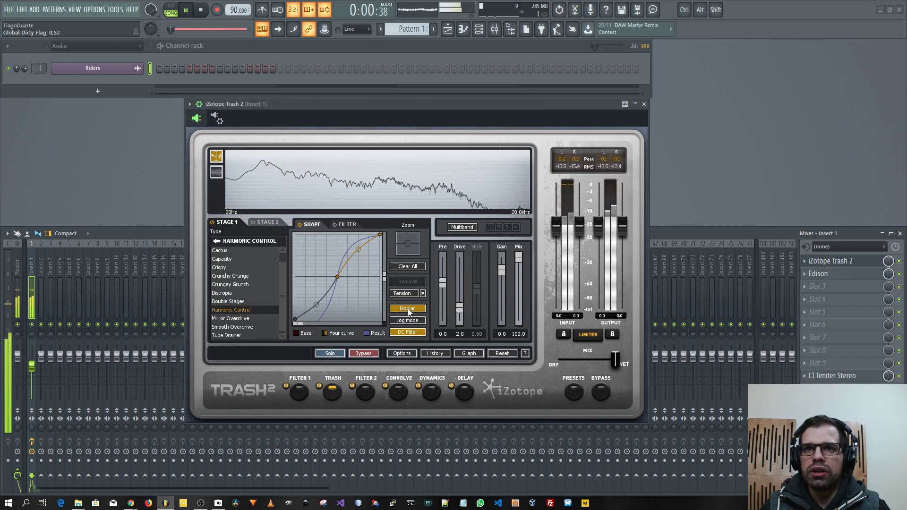
pyautogui.click(410, 321)
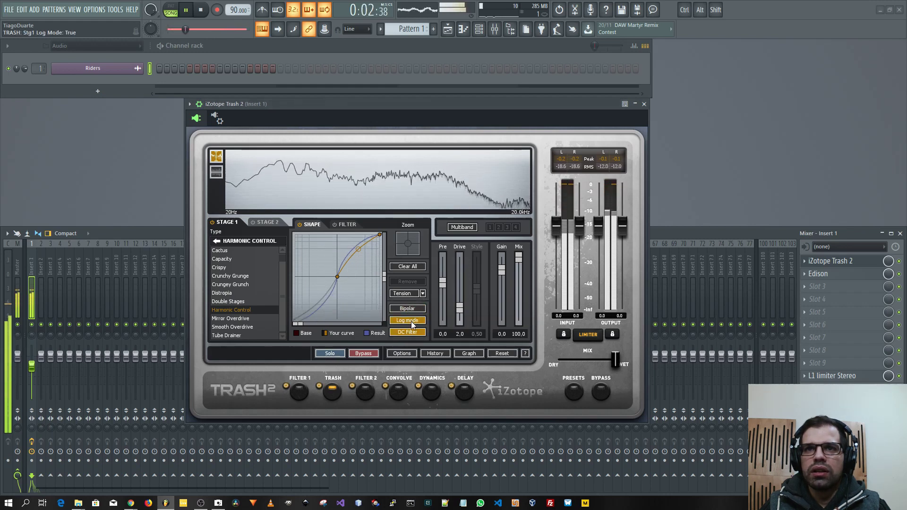
pyautogui.click(410, 319)
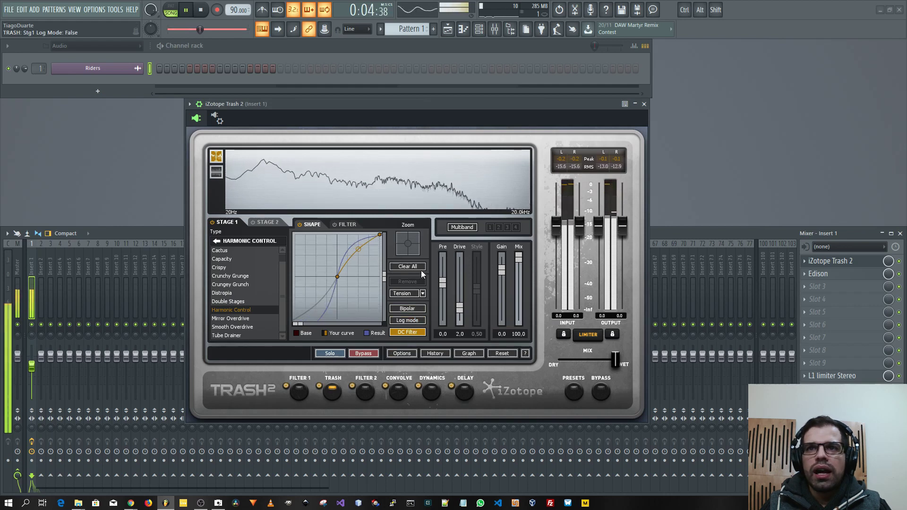
# - Audition the Square, Triangle, Sine and Stairs curve shapes, flattening the middle of the Stairs curve
pyautogui.click(423, 293)
pyautogui.click(407, 308)
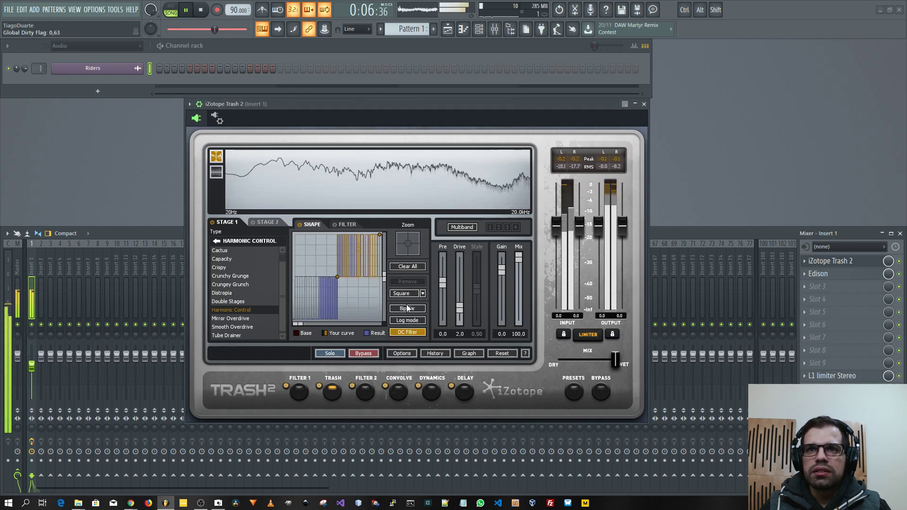
pyautogui.click(423, 293)
pyautogui.click(411, 301)
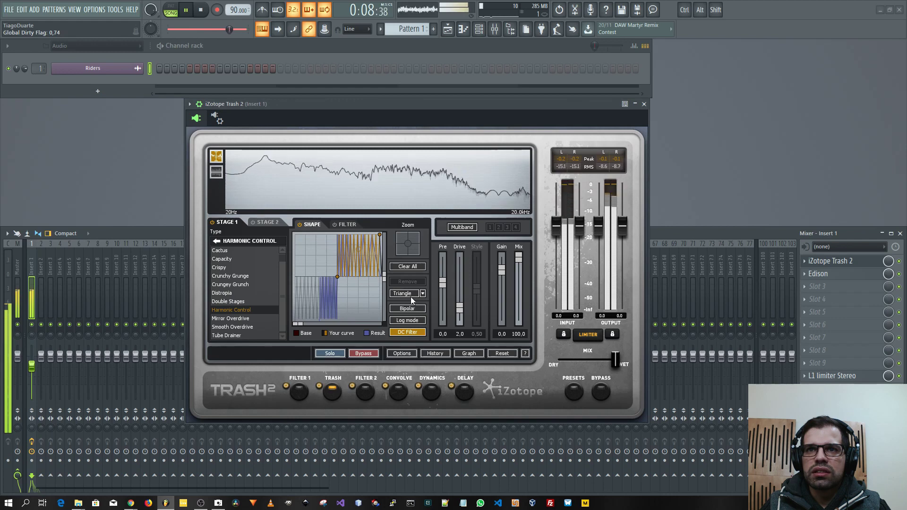
pyautogui.click(410, 297)
pyautogui.click(403, 342)
pyautogui.click(409, 294)
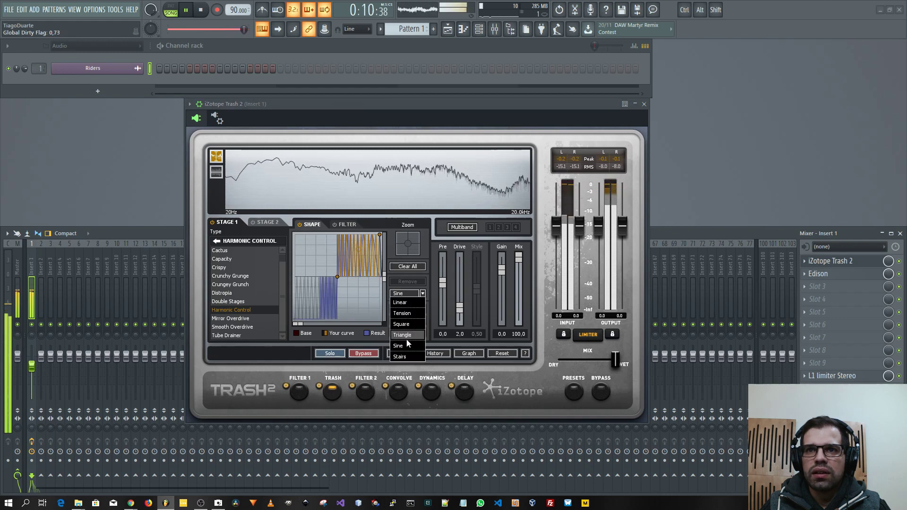
pyautogui.click(401, 356)
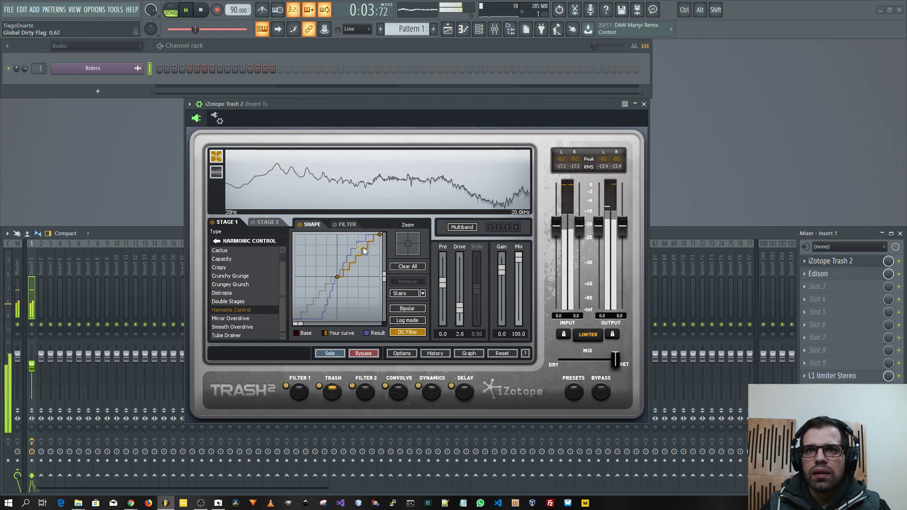
pyautogui.moveTo(363, 247); pyautogui.dragTo(384, 256)
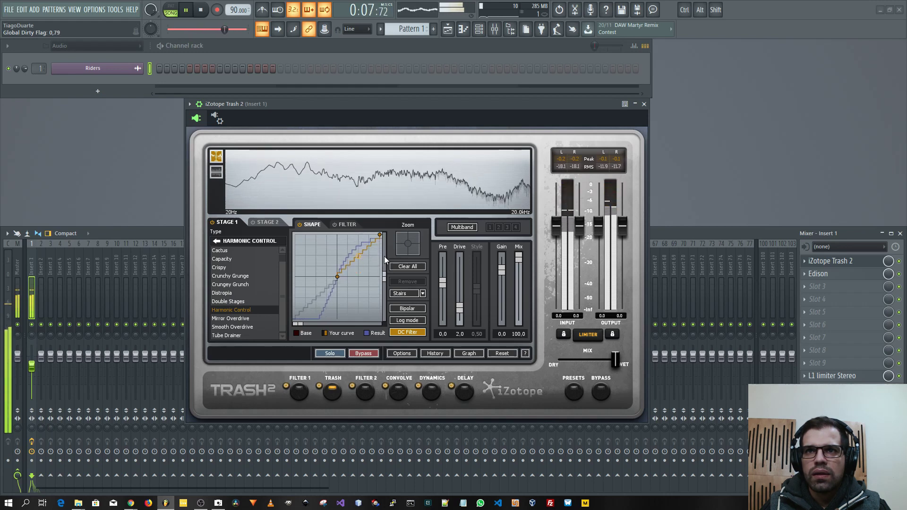
# - Switch the curve to Linear and raise its midpoint for a steep, early-clipping shape
pyautogui.click(405, 294)
pyautogui.click(407, 303)
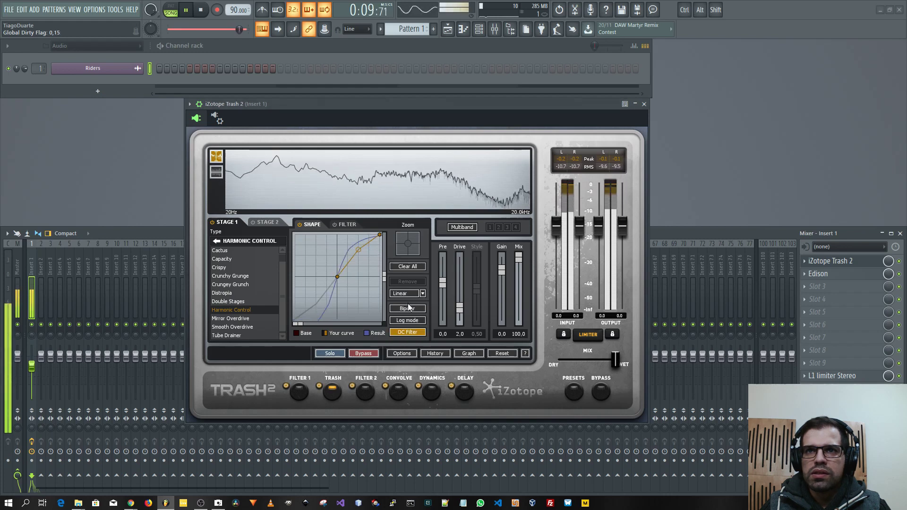
pyautogui.moveTo(358, 250); pyautogui.dragTo(364, 236)
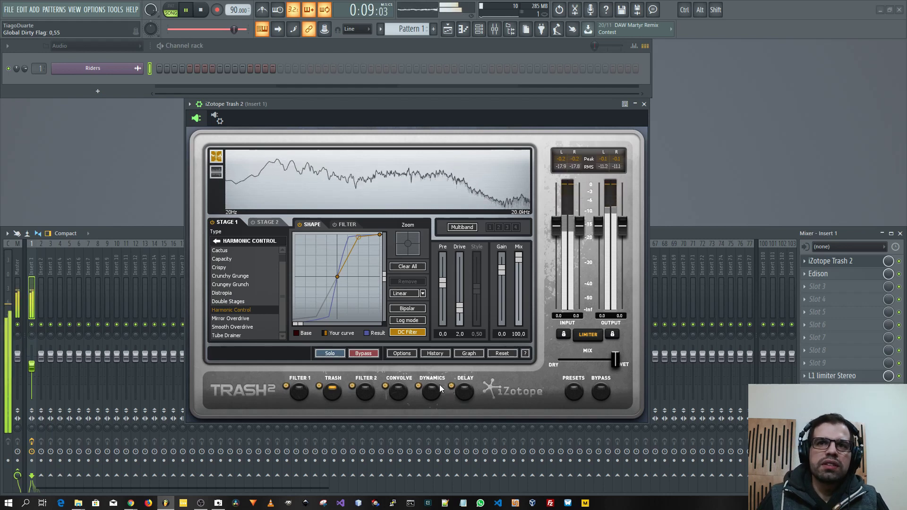
# - Collapse the wrapper's detailed settings and stop the drum loop playback
pyautogui.click(200, 104)
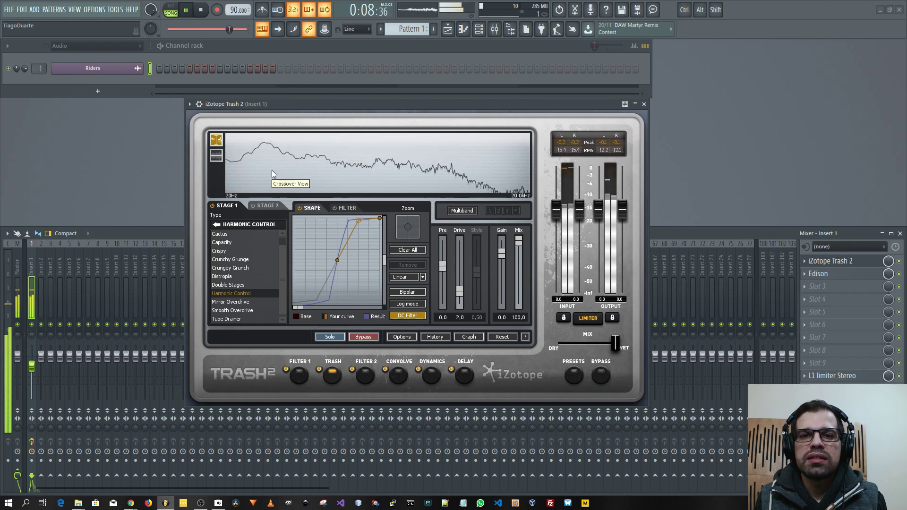
pyautogui.press('space')
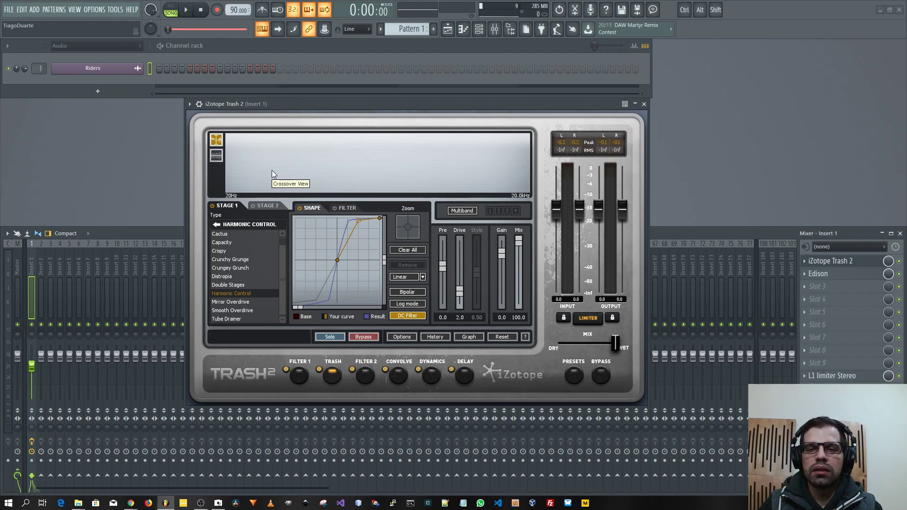
# - Cycle through Filter 1, Trash, Filter 2, Convolve, Dynamics and Delay, ending on Filter 1's 7.0 dB high-shelf cut
pyautogui.click(299, 375)
pyautogui.click(332, 376)
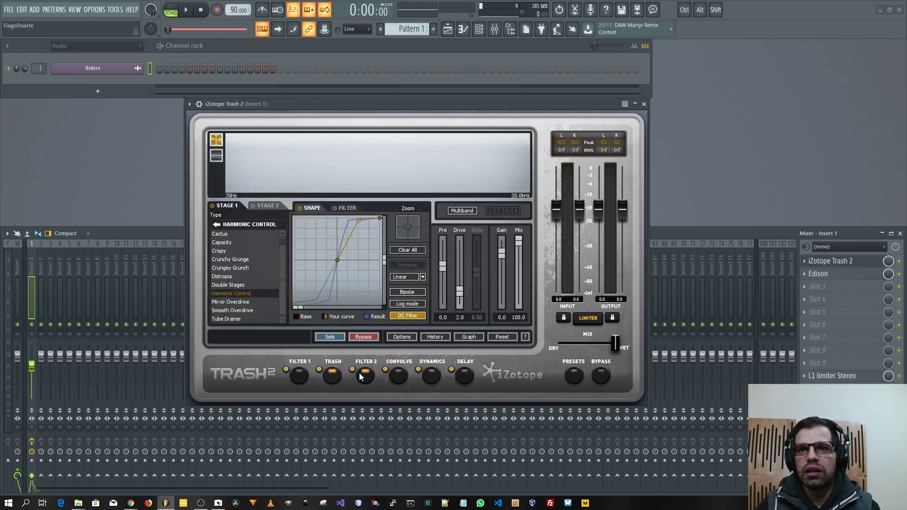
pyautogui.click(365, 376)
pyautogui.click(402, 374)
pyautogui.click(432, 375)
pyautogui.click(459, 376)
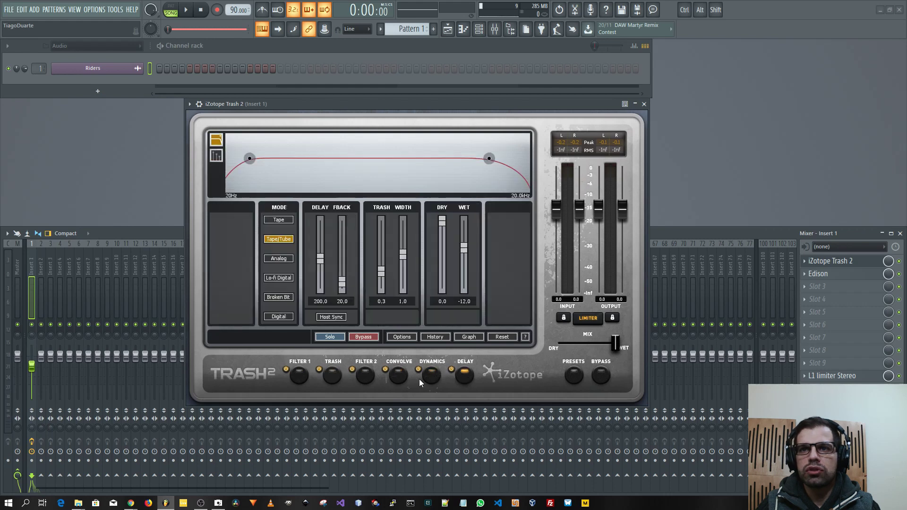
pyautogui.click(302, 377)
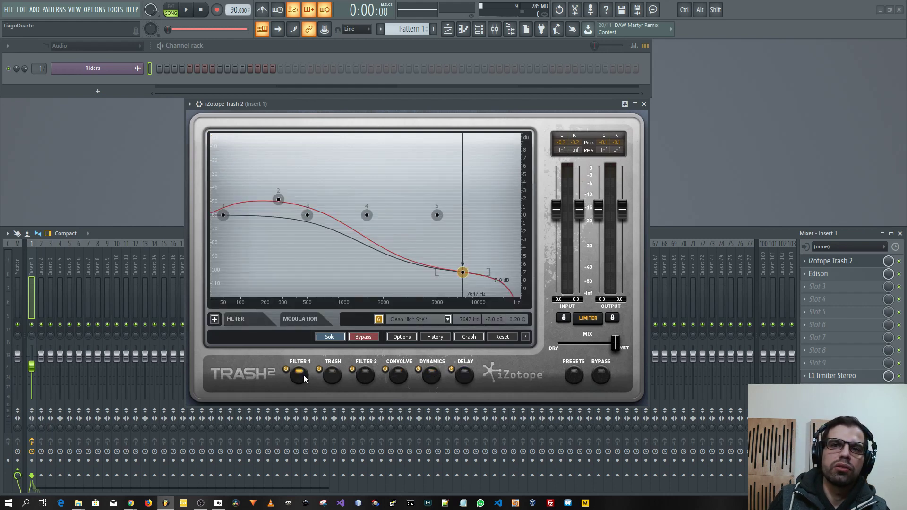